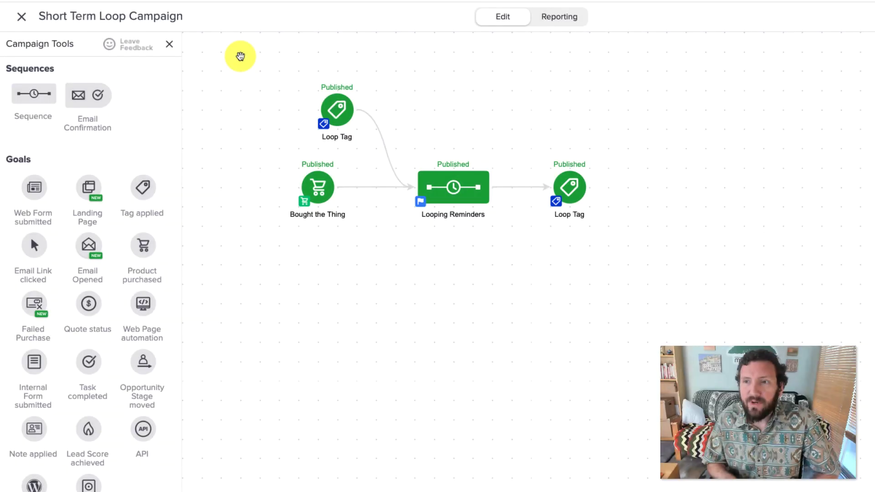
# Highlight the campaign's nodes, including the Bought the Thing goal and Looping Reminders sequence.
pyautogui.moveTo(240, 55); pyautogui.dragTo(665, 318)
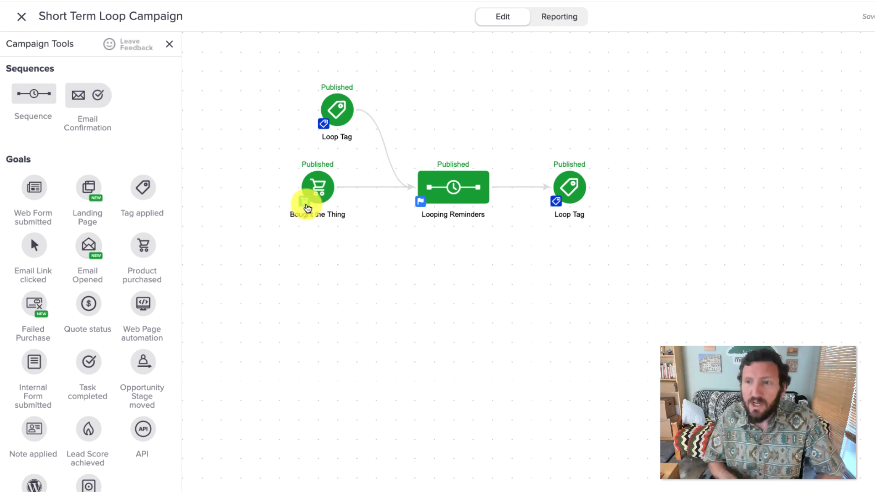
pyautogui.moveTo(265, 148); pyautogui.dragTo(369, 247)
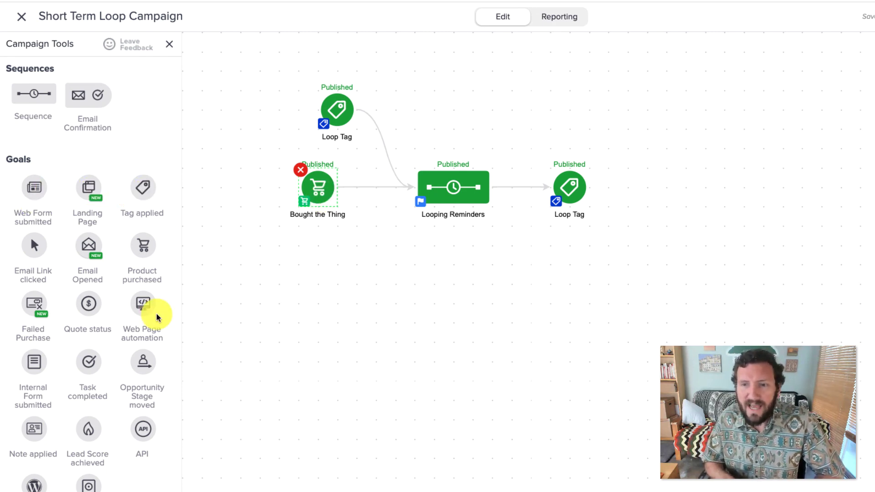
pyautogui.moveTo(372, 237); pyautogui.dragTo(273, 147)
pyautogui.click(361, 268)
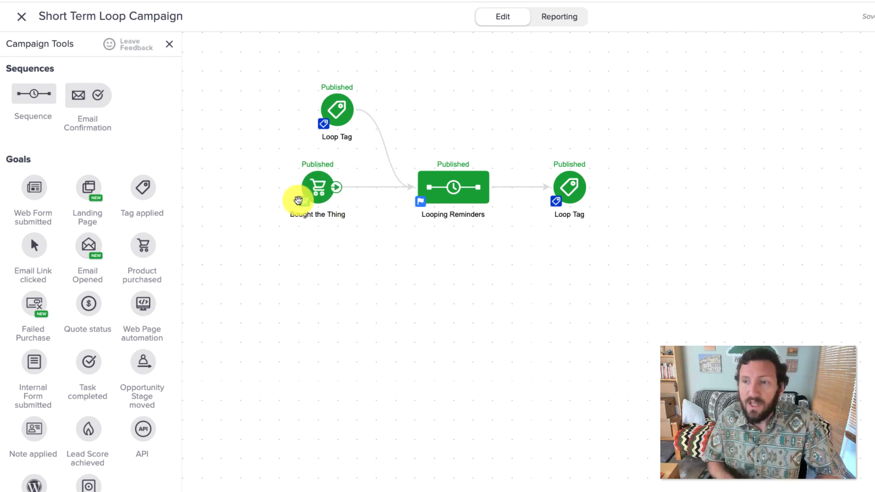
pyautogui.moveTo(282, 146); pyautogui.dragTo(355, 228)
pyautogui.click(410, 238)
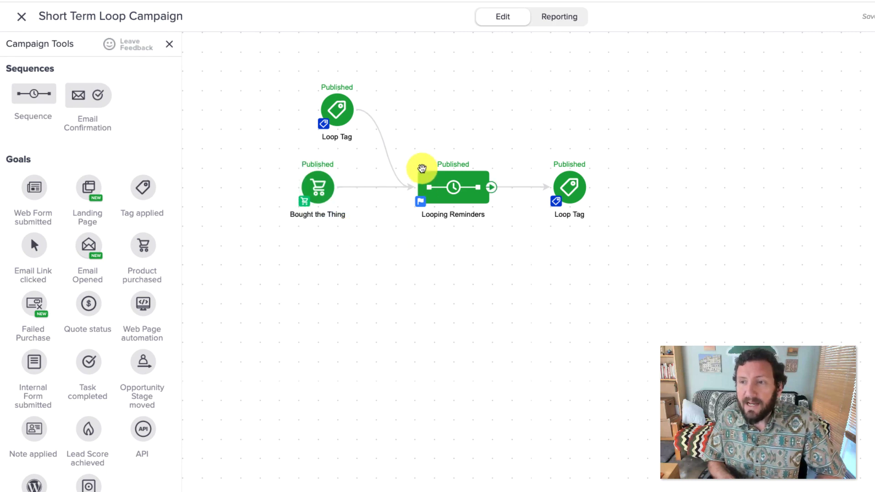
pyautogui.moveTo(398, 142); pyautogui.dragTo(510, 241)
pyautogui.click(510, 241)
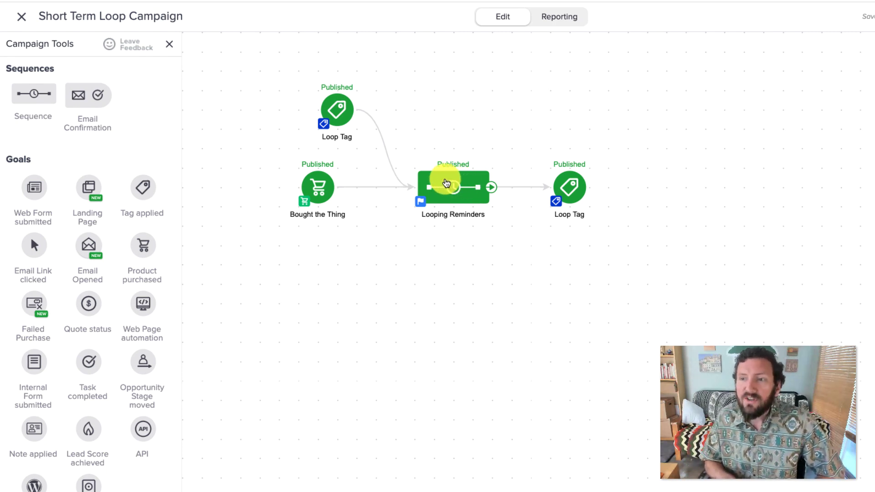
# Open Looping Reminders and inspect the Remove 1 Tag step's settings without changing them.
pyautogui.doubleClick(467, 195)
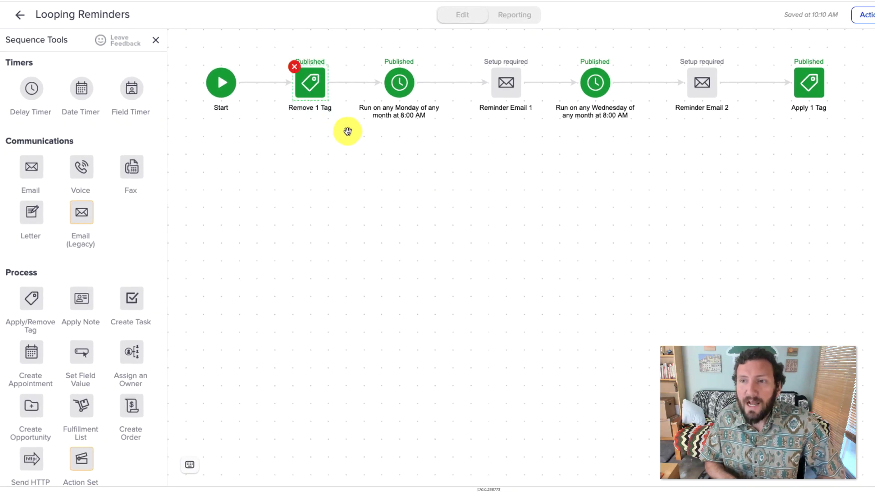
pyautogui.doubleClick(313, 86)
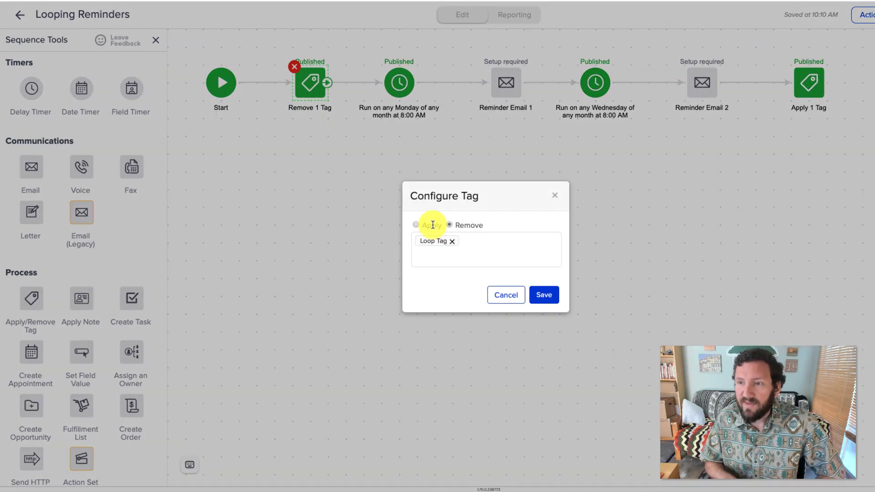
pyautogui.click(492, 297)
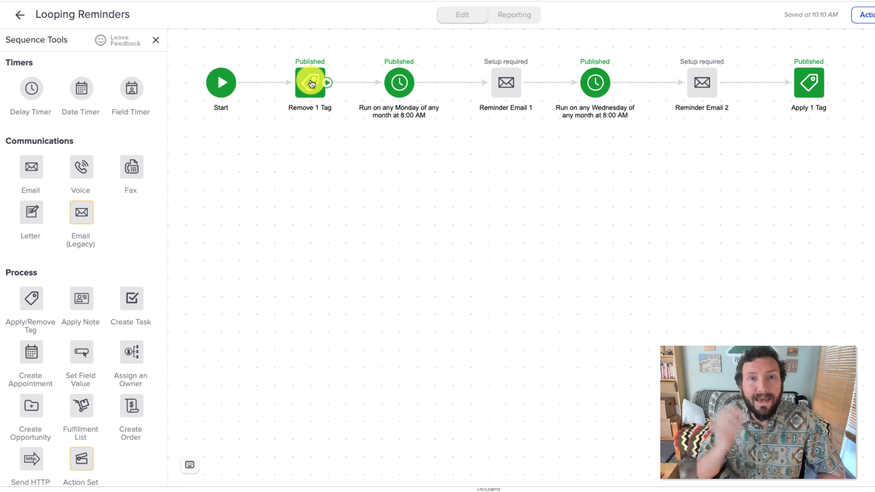
# Highlight the Remove 1 Tag, Apply 1 Tag, Monday/Wednesday timers and reminder email steps.
pyautogui.moveTo(269, 44); pyautogui.dragTo(344, 145)
pyautogui.click(343, 144)
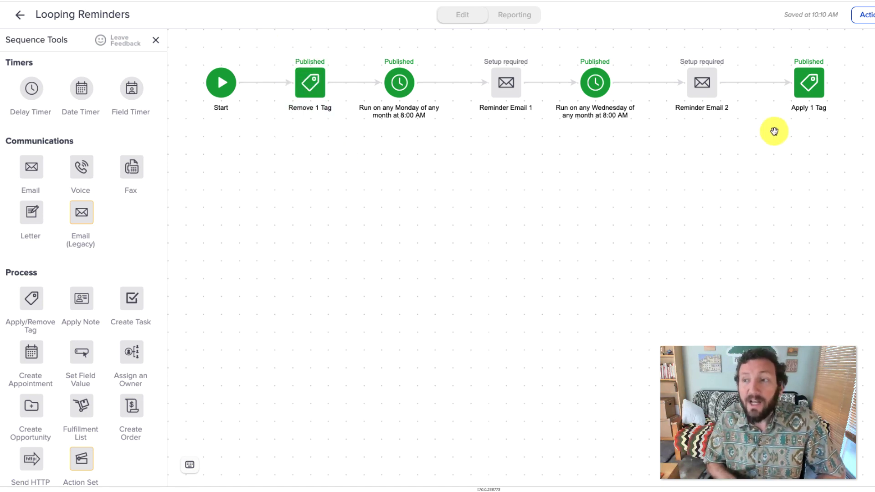
pyautogui.moveTo(759, 37); pyautogui.dragTo(859, 136)
pyautogui.click(859, 136)
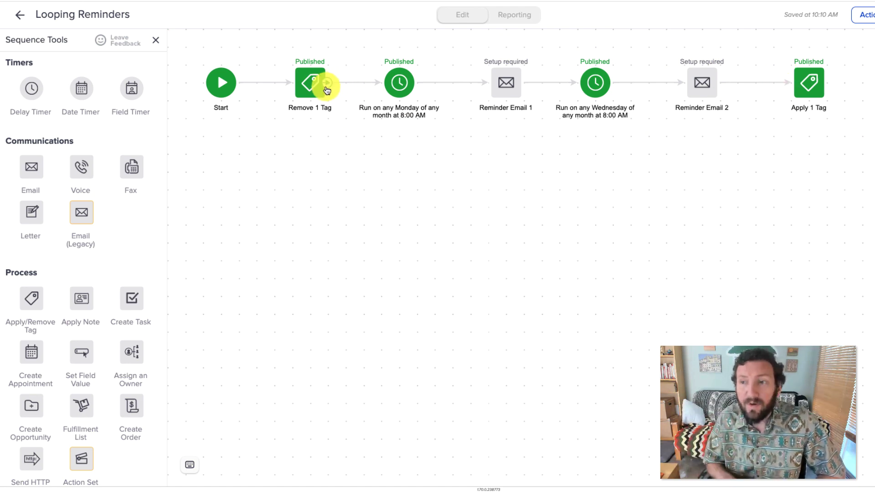
pyautogui.moveTo(357, 45); pyautogui.dragTo(752, 135)
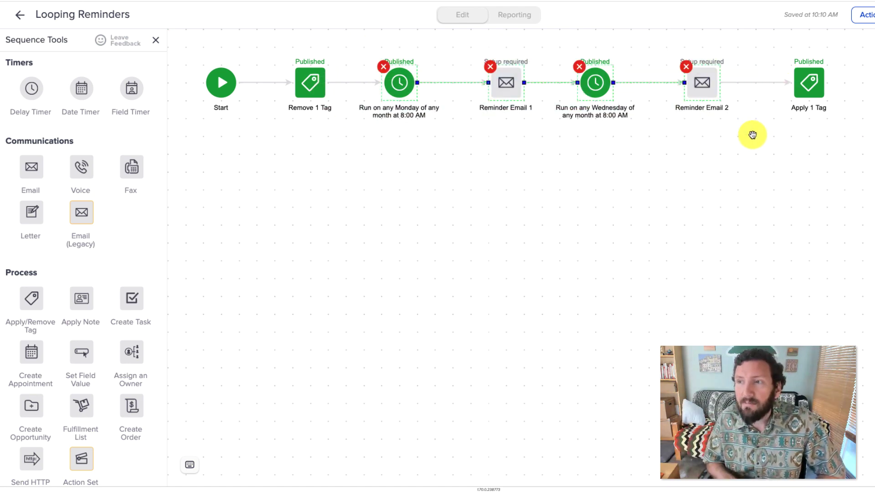
pyautogui.click(475, 160)
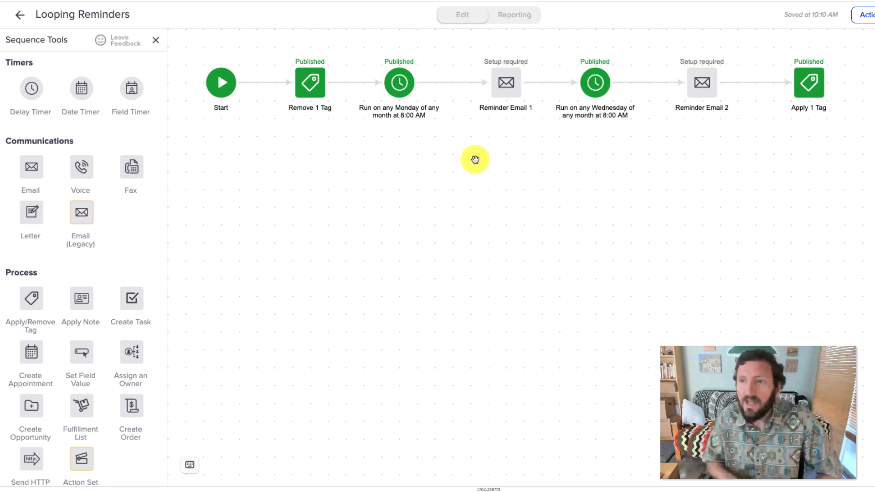
pyautogui.moveTo(354, 47); pyautogui.dragTo(539, 134)
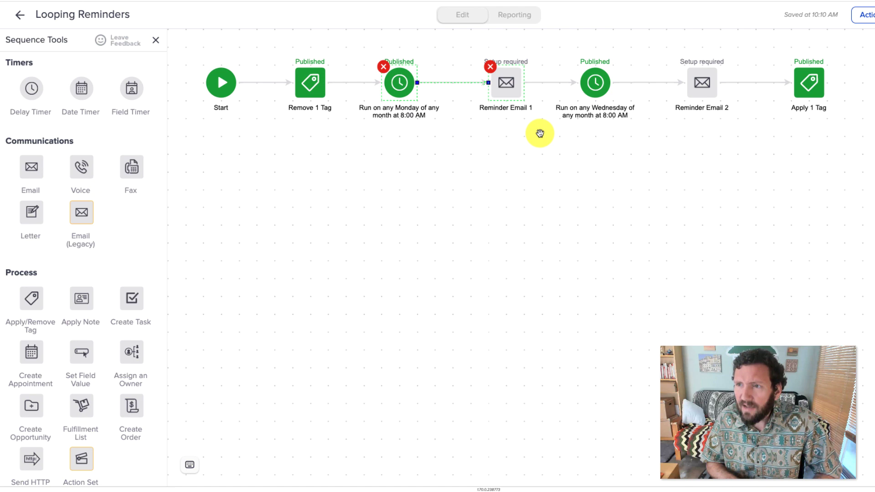
pyautogui.click(539, 133)
pyautogui.moveTo(553, 46); pyautogui.dragTo(756, 133)
pyautogui.click(755, 132)
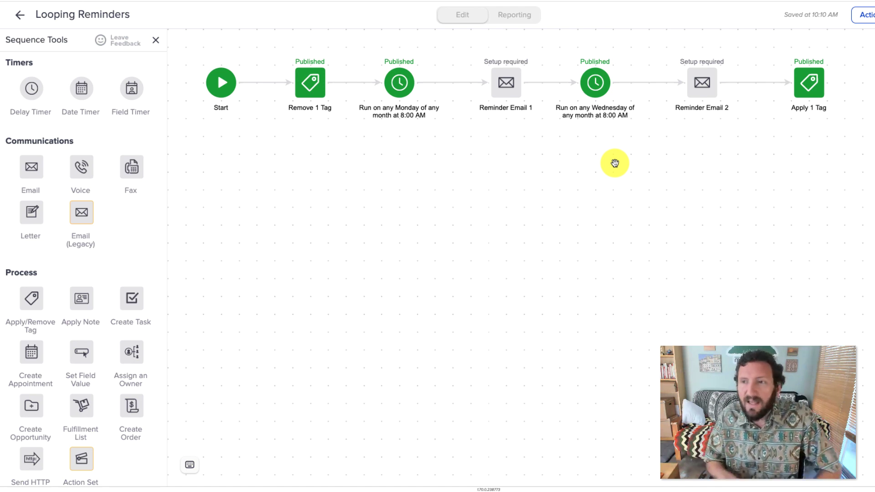
pyautogui.moveTo(367, 62); pyautogui.dragTo(742, 135)
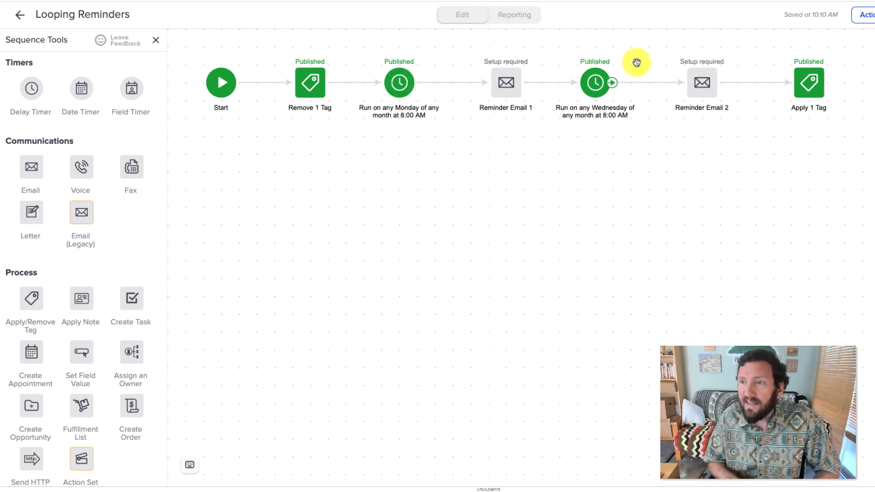
# Re-save the Apply 1 Tag step's settings so the sequence reads Ready.
pyautogui.moveTo(860, 121); pyautogui.dragTo(774, 45)
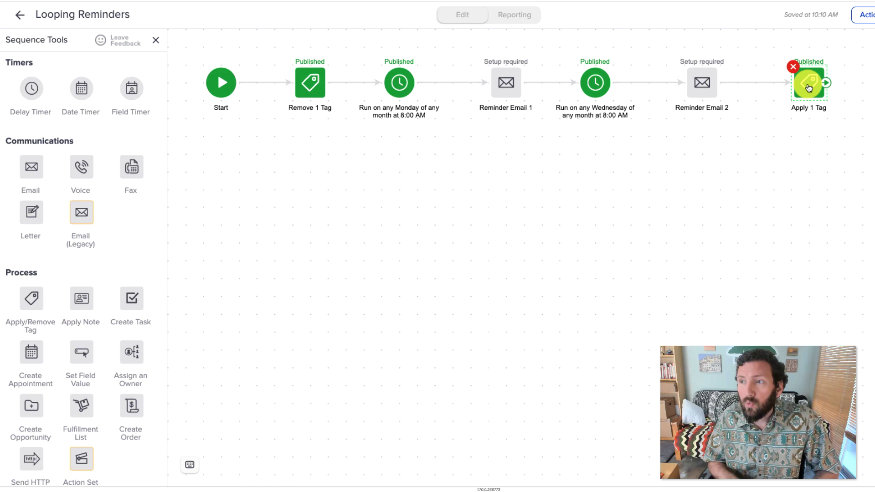
pyautogui.doubleClick(809, 88)
pyautogui.click(544, 294)
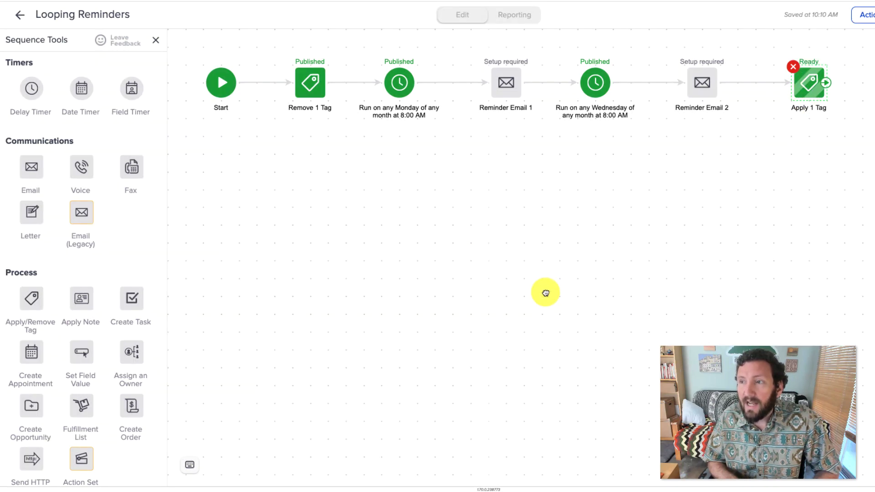
pyautogui.click(18, 15)
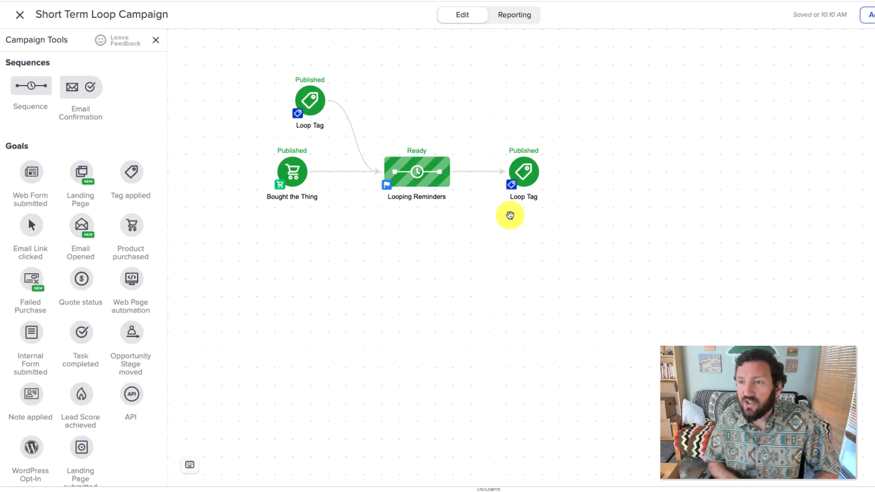
pyautogui.moveTo(579, 212); pyautogui.dragTo(498, 142)
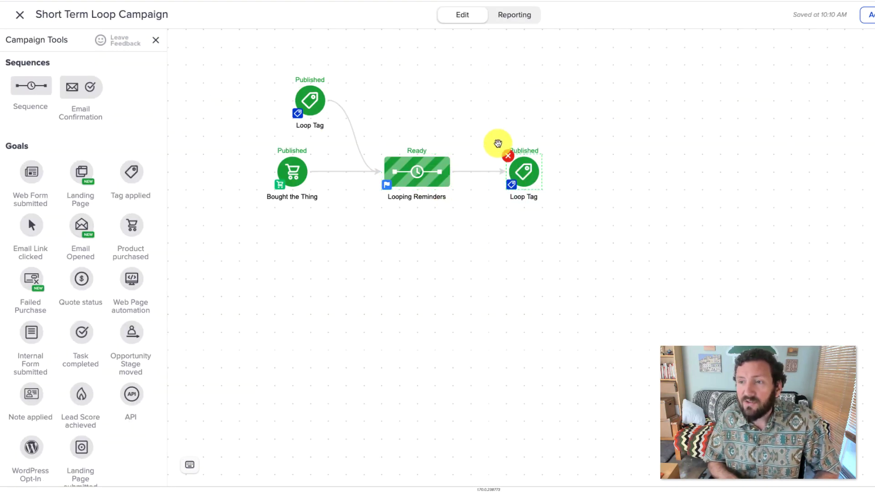
pyautogui.doubleClick(519, 171)
pyautogui.click(604, 302)
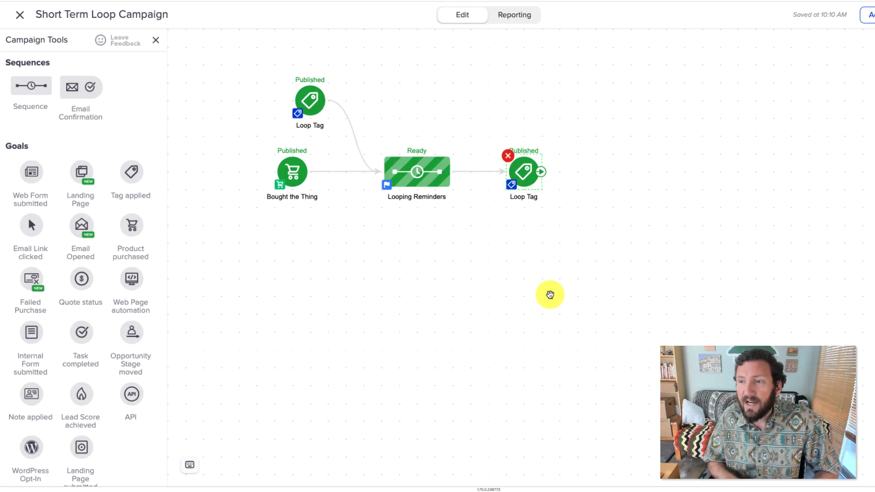
pyautogui.doubleClick(309, 94)
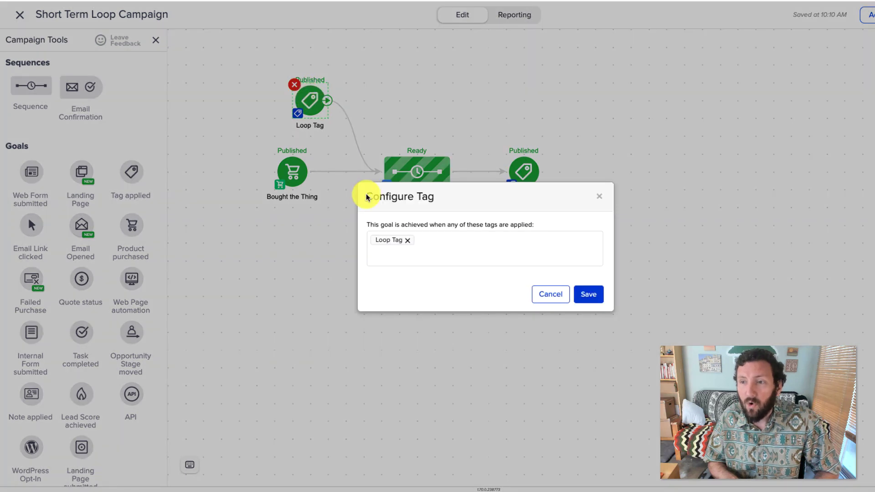
pyautogui.click(553, 299)
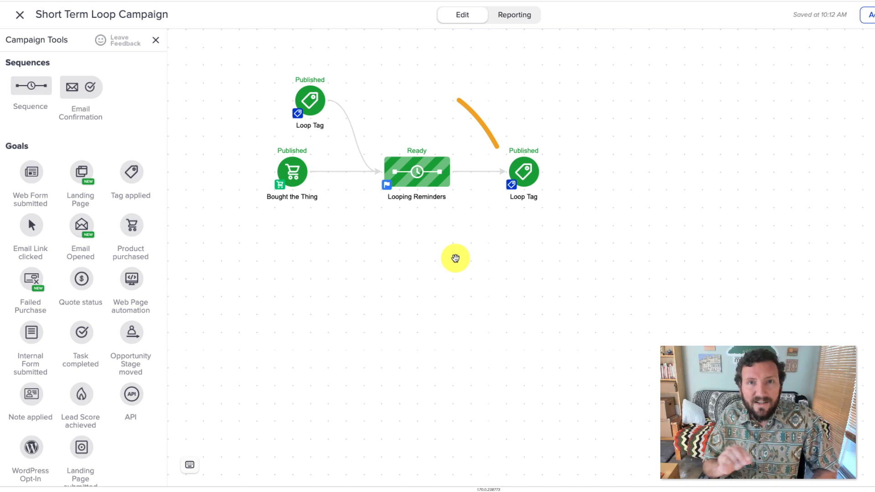
pyautogui.moveTo(579, 215); pyautogui.dragTo(476, 139)
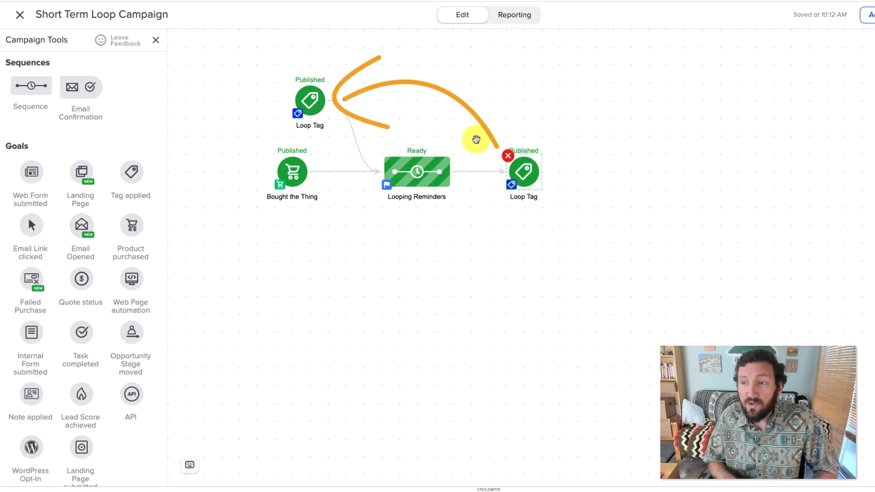
pyautogui.moveTo(272, 68); pyautogui.dragTo(361, 155)
pyautogui.click(367, 230)
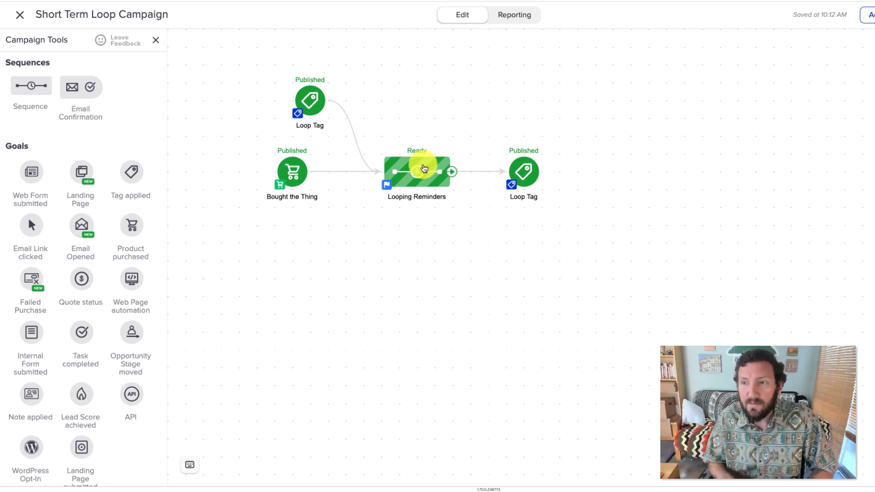
pyautogui.moveTo(482, 135); pyautogui.dragTo(566, 206)
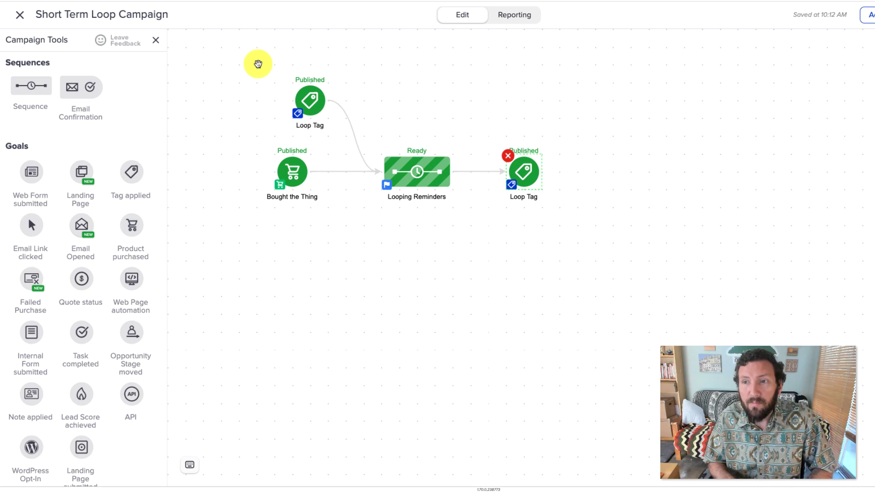
pyautogui.moveTo(257, 63); pyautogui.dragTo(359, 141)
pyautogui.click(357, 228)
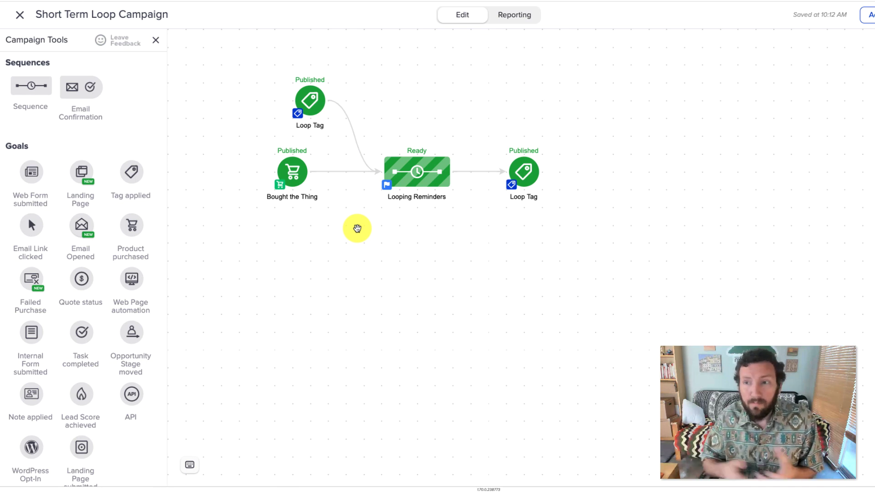
pyautogui.doubleClick(416, 173)
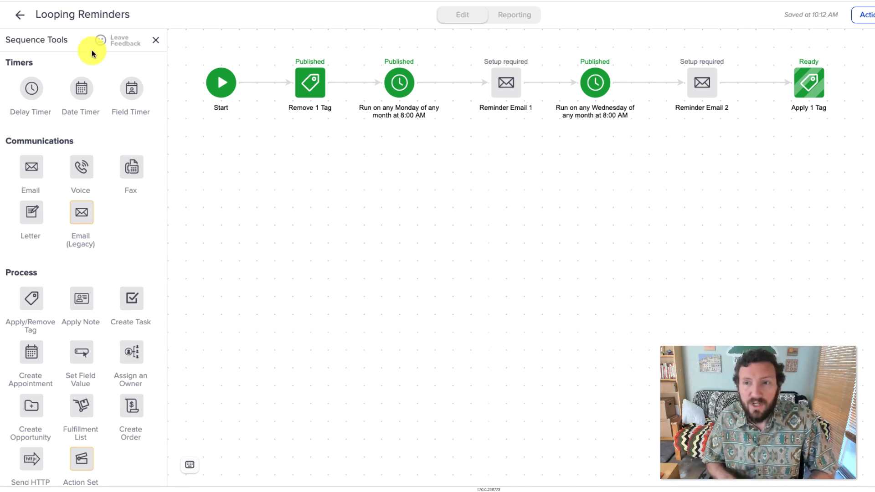
pyautogui.click(21, 15)
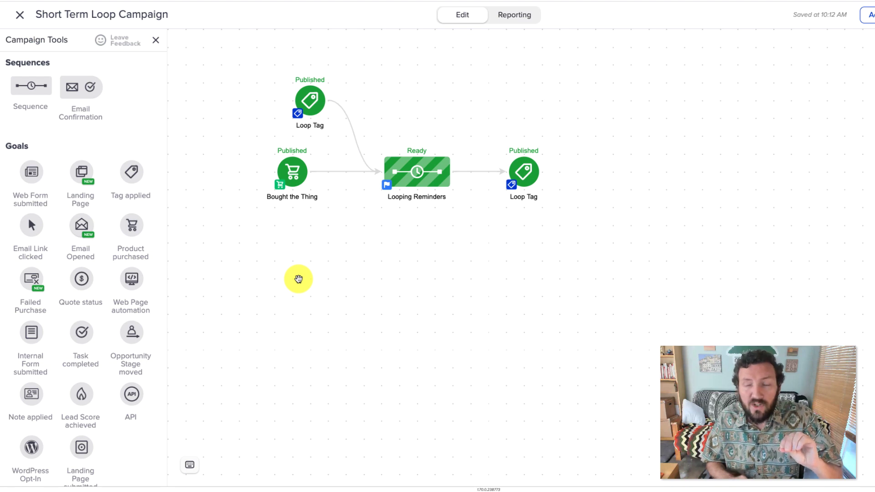
pyautogui.moveTo(366, 125); pyautogui.dragTo(470, 218)
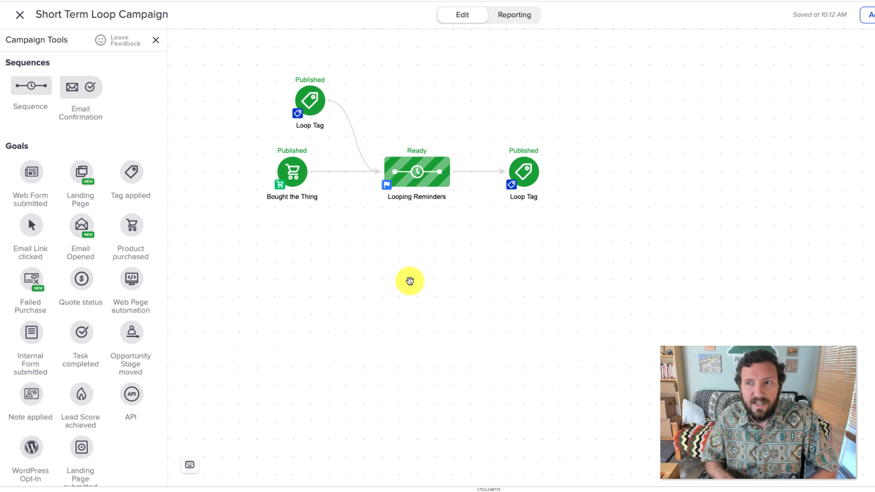
# In Looping Reminders, add a second Start connected to a Date Timer, plus an Apply/Remove Tag step.
pyautogui.doubleClick(410, 171)
pyautogui.scroll(-3, 58, 201)
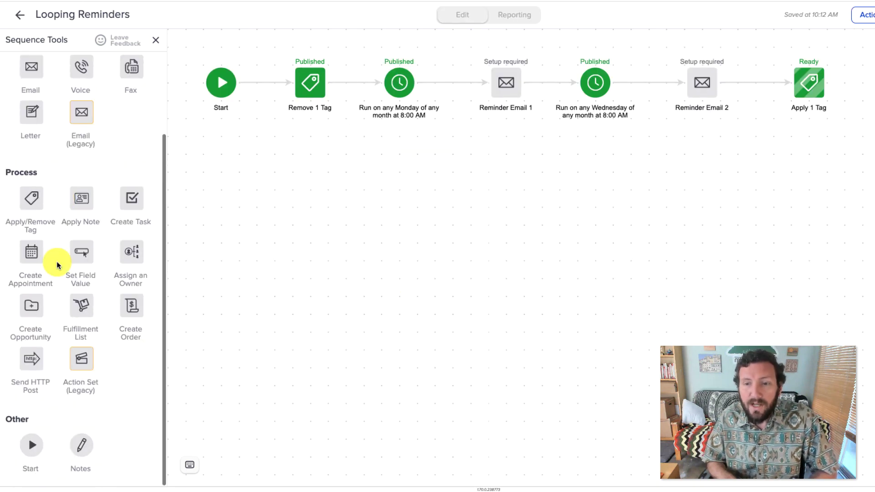
pyautogui.moveTo(31, 445); pyautogui.dragTo(219, 165)
pyautogui.scroll(3, 71, 183)
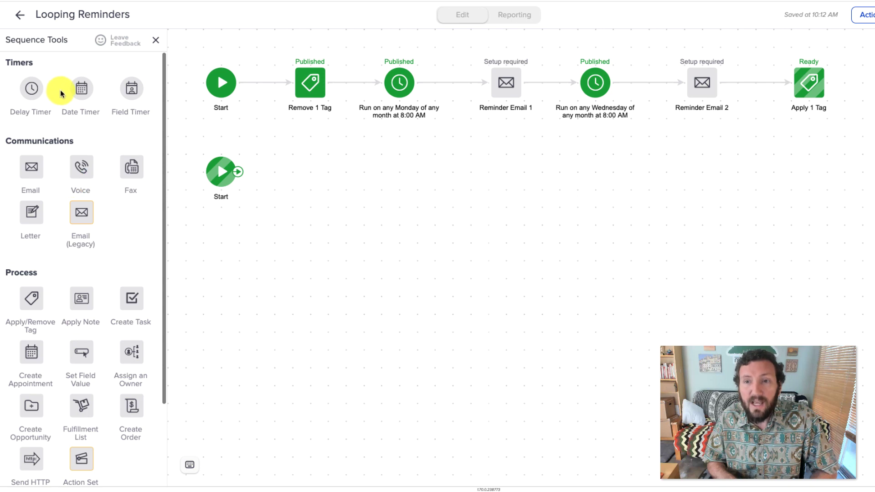
pyautogui.moveTo(82, 88); pyautogui.dragTo(306, 166)
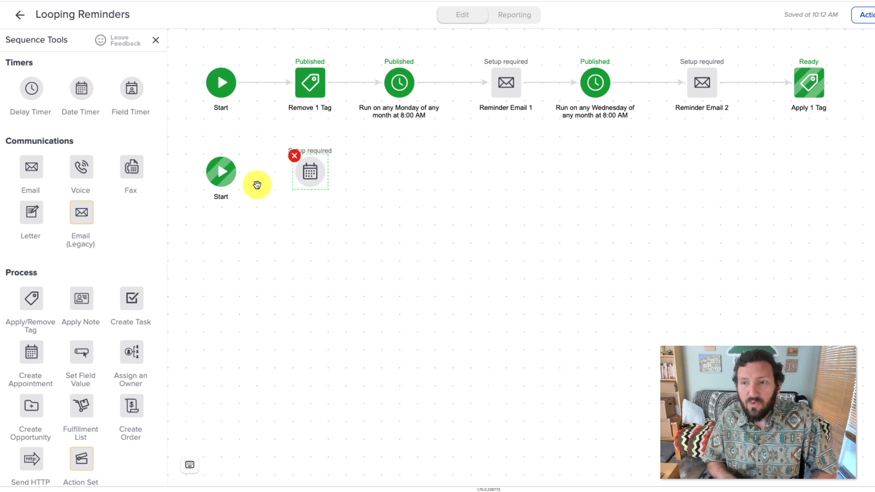
pyautogui.moveTo(239, 172); pyautogui.dragTo(299, 173)
pyautogui.scroll(-1, 92, 248)
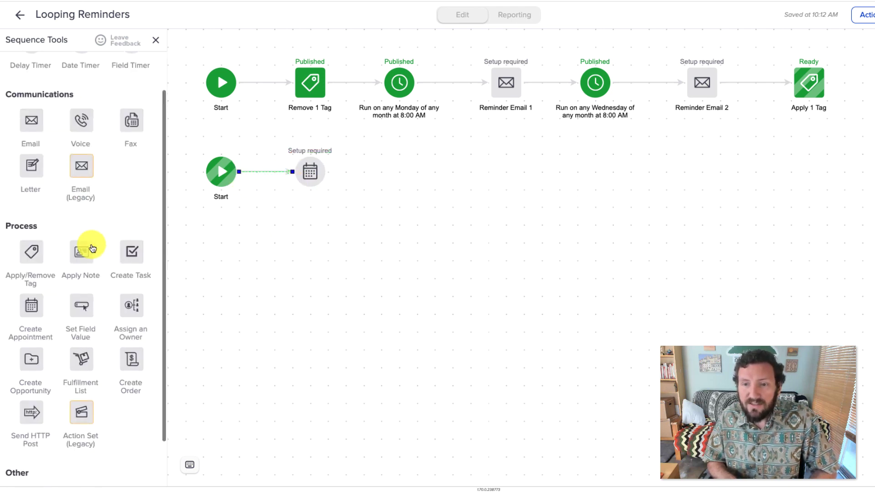
pyautogui.moveTo(32, 251); pyautogui.dragTo(382, 162)
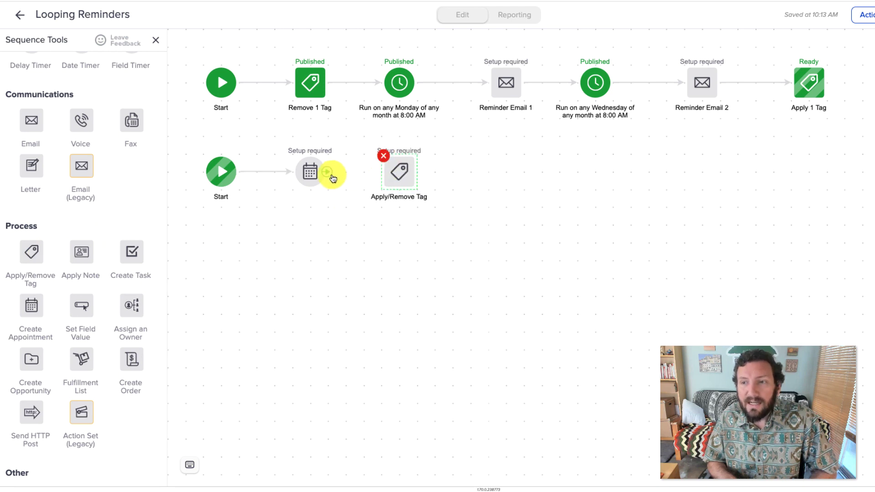
# Connect the date timer to the tag step and make it apply Admin -> Conclusion Tag.
pyautogui.moveTo(332, 178); pyautogui.dragTo(391, 174)
pyautogui.doubleClick(390, 175)
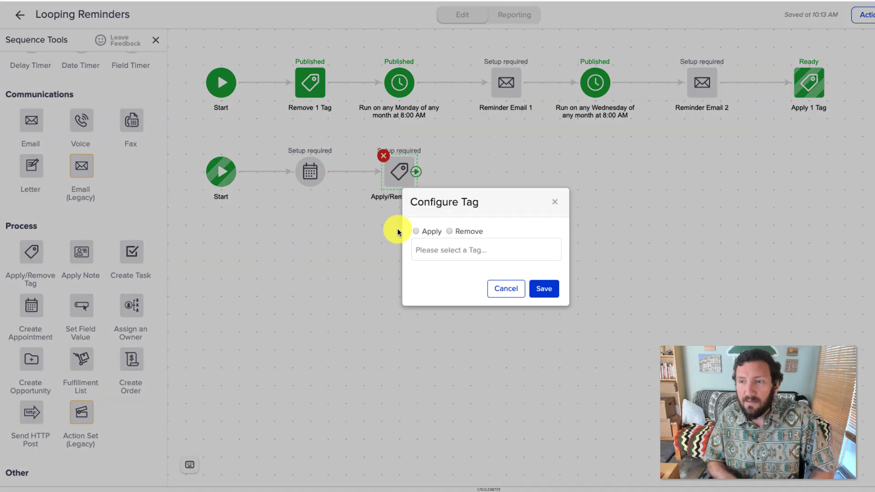
pyautogui.click(428, 239)
pyautogui.write('Conclu')
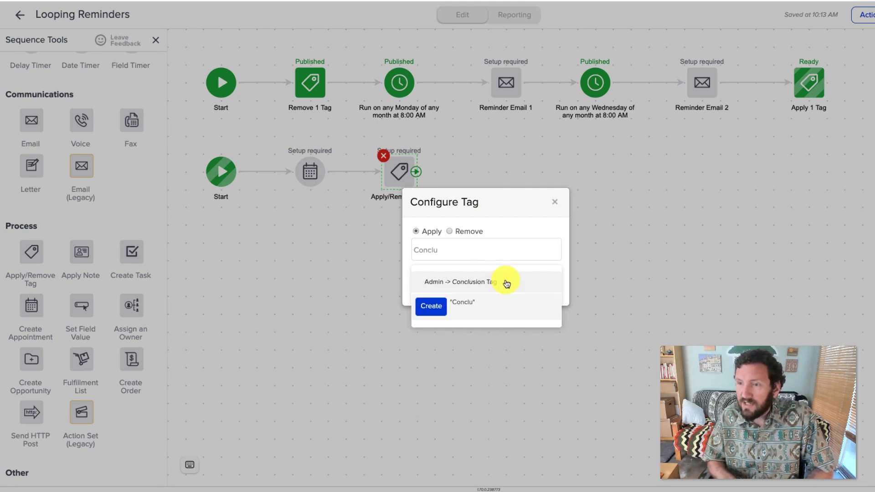
pyautogui.click(501, 281)
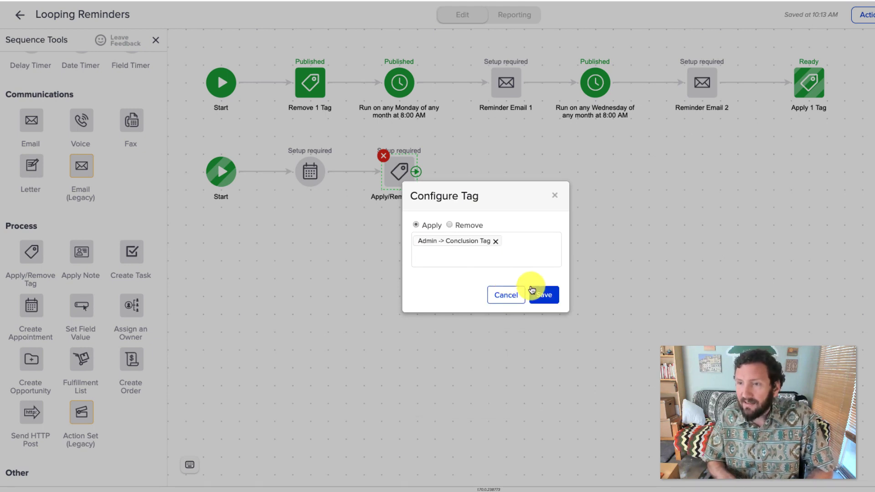
pyautogui.click(544, 294)
pyautogui.click(308, 173)
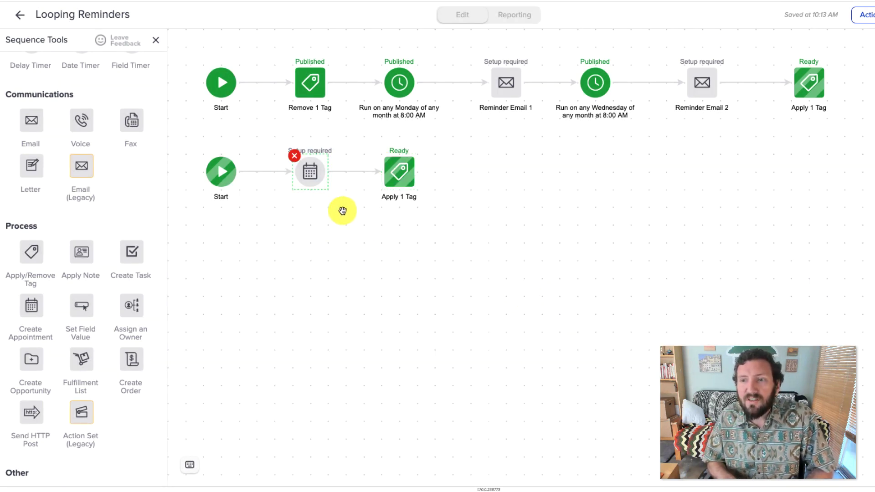
pyautogui.scroll(1, 82, 151)
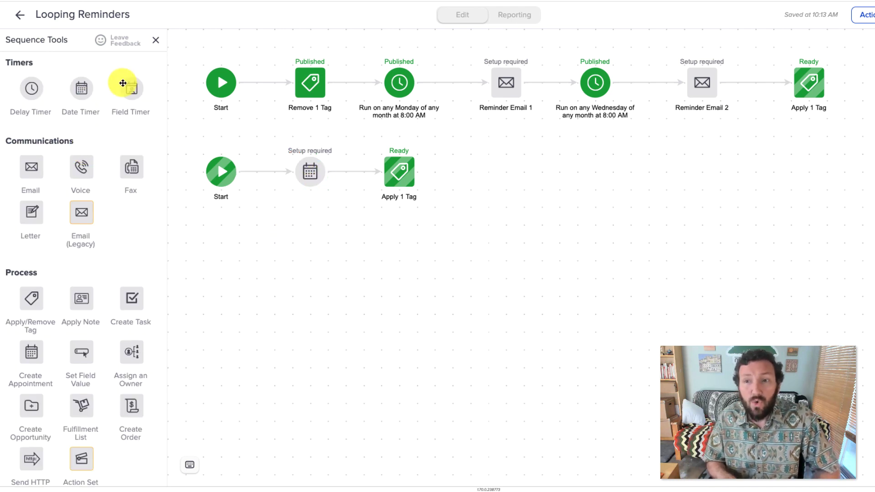
# Add a Field Timer below the date timer, then delete it again.
pyautogui.moveTo(129, 86); pyautogui.dragTo(307, 215)
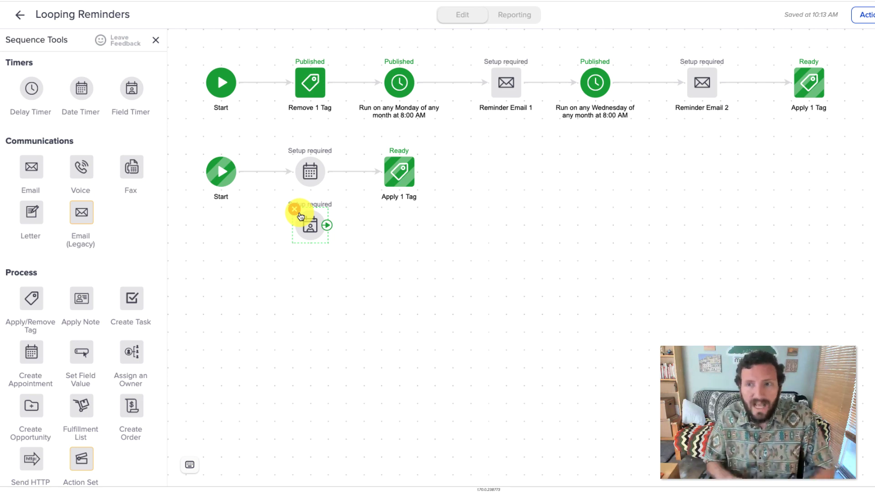
pyautogui.moveTo(269, 133); pyautogui.dragTo(348, 267)
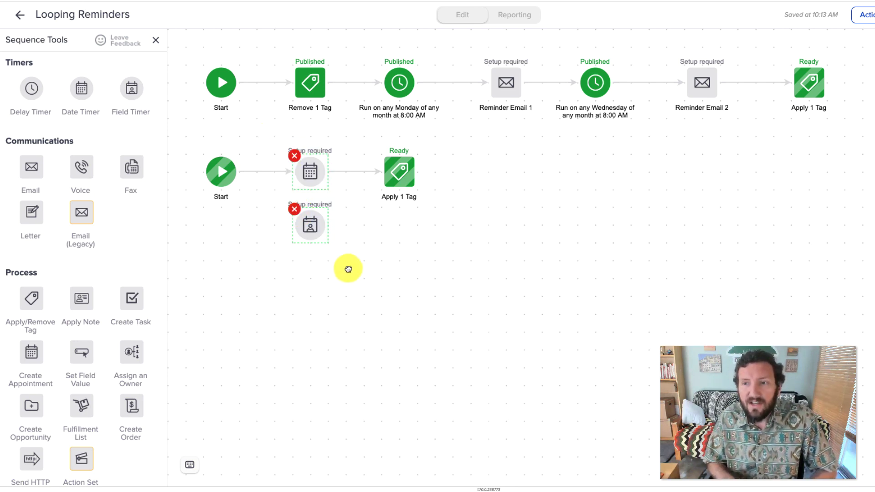
pyautogui.click(348, 267)
pyautogui.click(307, 226)
pyautogui.click(295, 210)
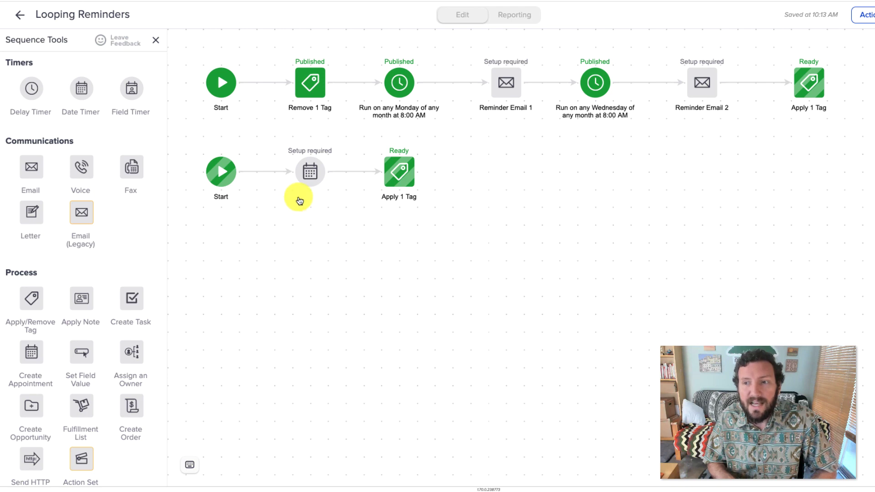
pyautogui.click(306, 232)
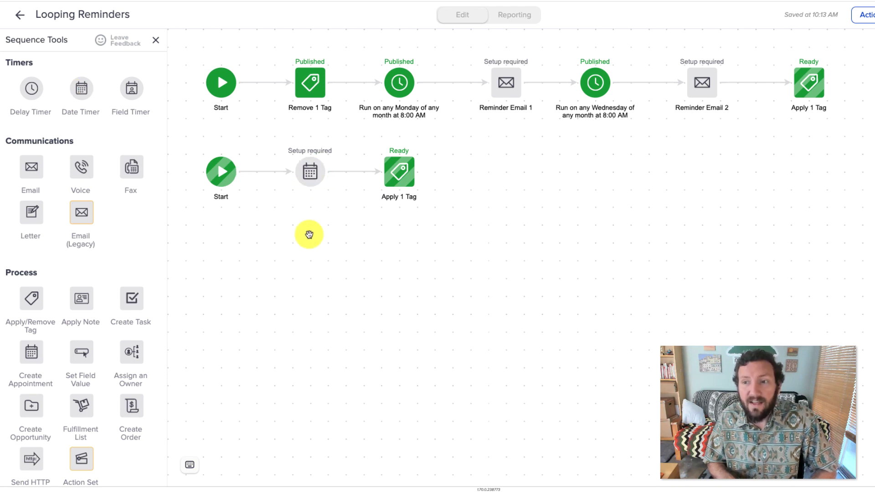
# Select every step to check the sequence, then go back to the campaign canvas.
pyautogui.moveTo(204, 62); pyautogui.dragTo(865, 278)
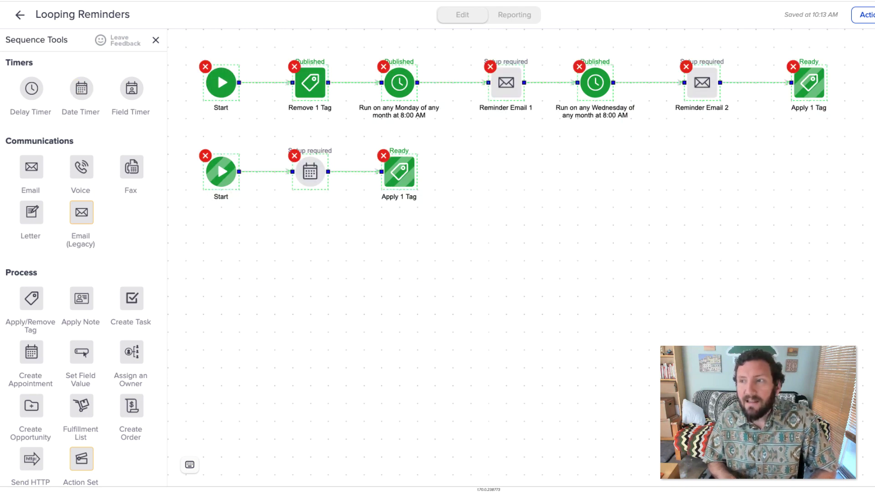
pyautogui.click(870, 285)
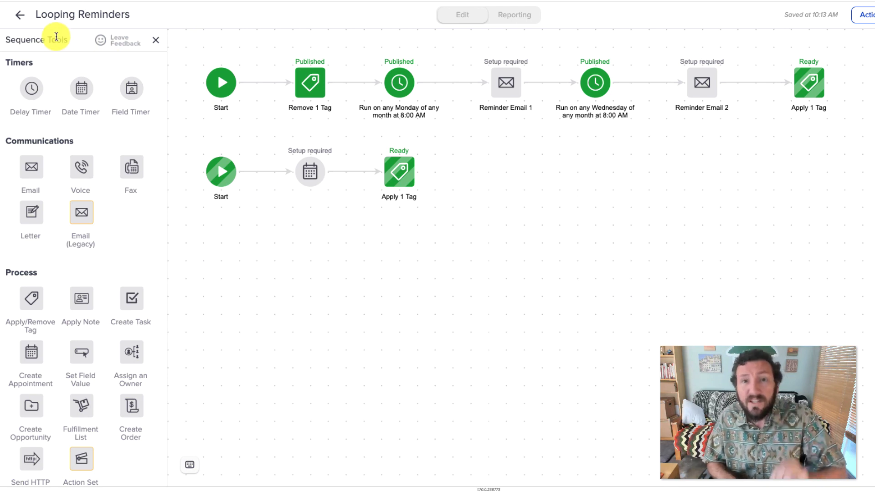
pyautogui.click(18, 21)
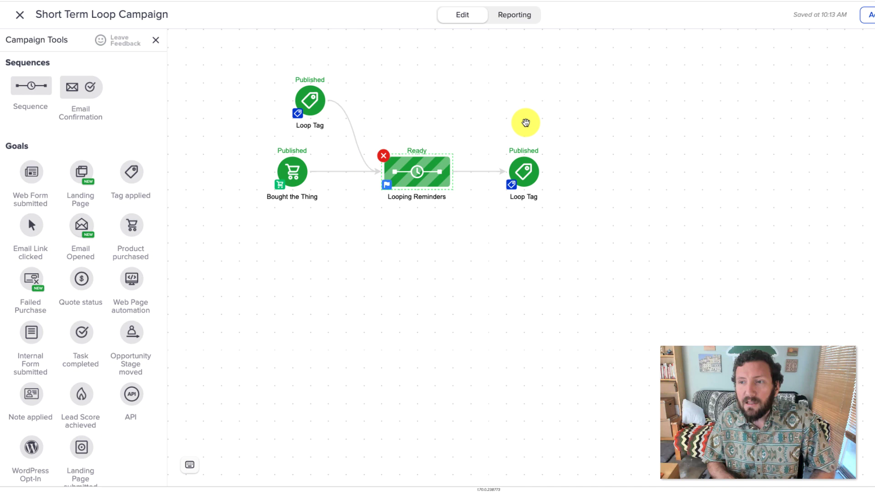
# Open Looping Reminders, check the new path's date timer and Apply 1 Tag steps, and return.
pyautogui.doubleClick(425, 174)
pyautogui.moveTo(271, 135); pyautogui.dragTo(343, 214)
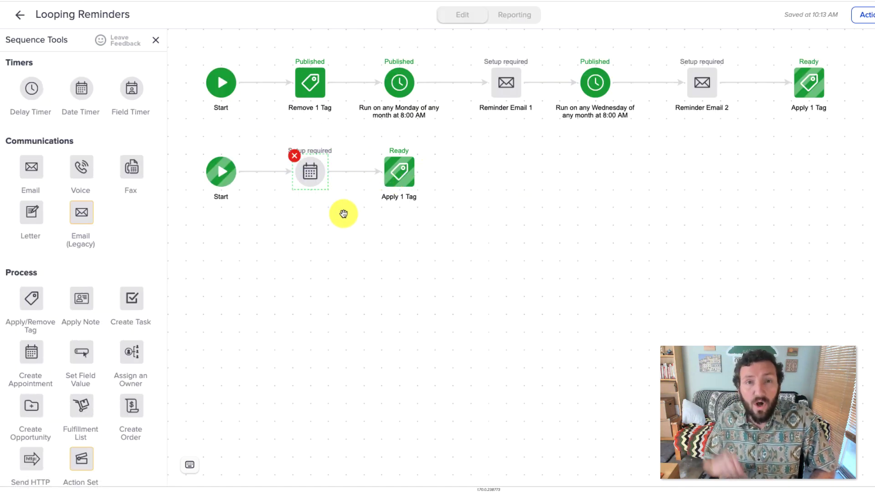
pyautogui.moveTo(456, 231); pyautogui.dragTo(179, 135)
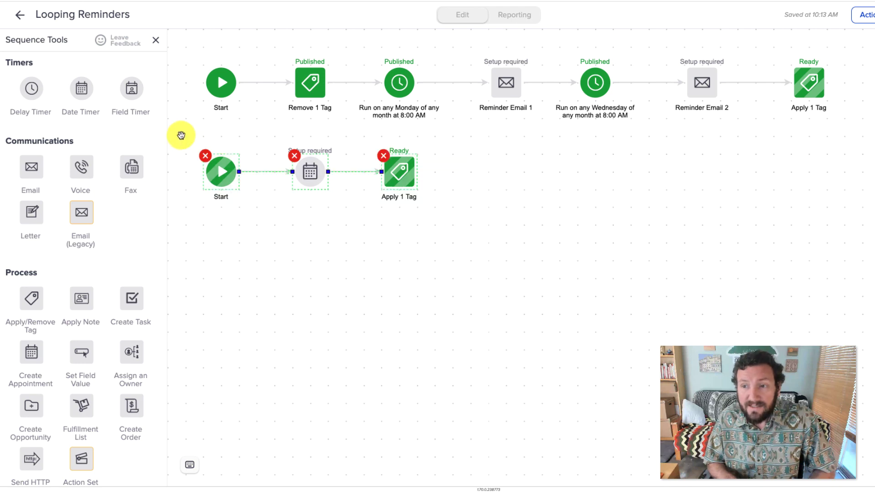
pyautogui.click(404, 172)
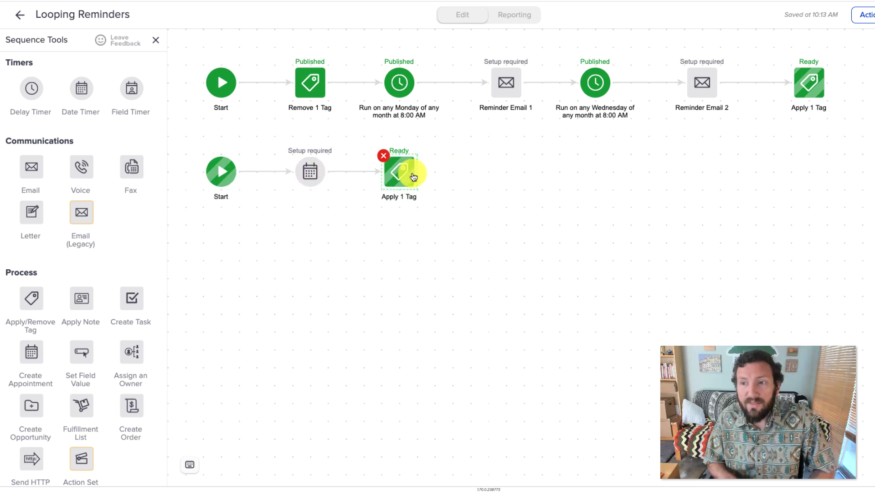
pyautogui.click(17, 17)
# Add Conclusion Tag as a trigger on the ending Loop Tag goal and save.
pyautogui.doubleClick(521, 170)
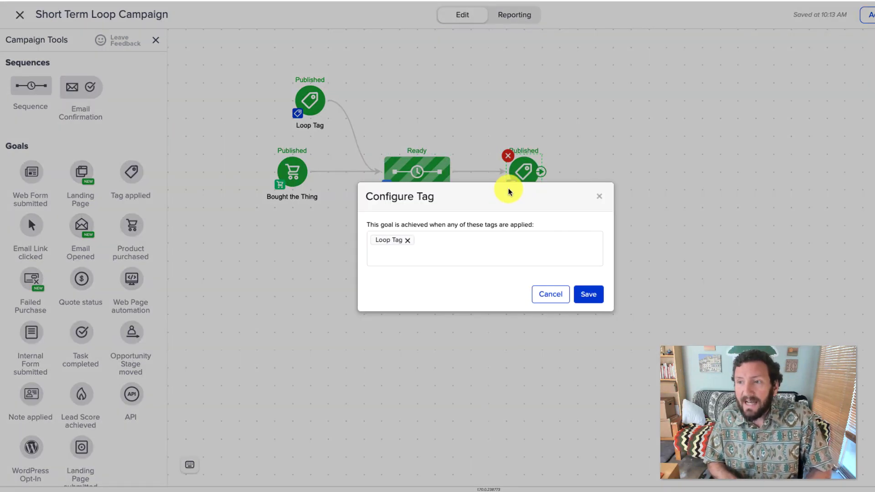
pyautogui.click(425, 264)
pyautogui.write('Conclu')
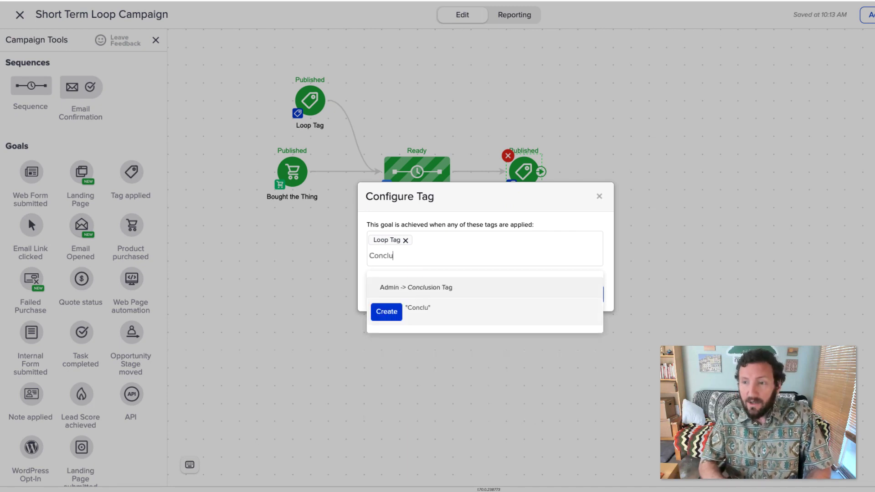
pyautogui.click(464, 294)
pyautogui.click(588, 294)
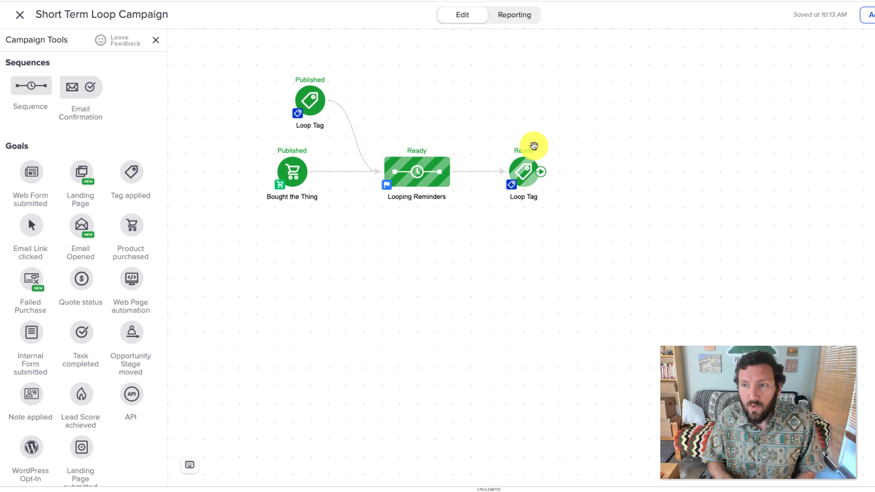
# Reopen the Looping Reminders sequence editor.
pyautogui.doubleClick(416, 172)
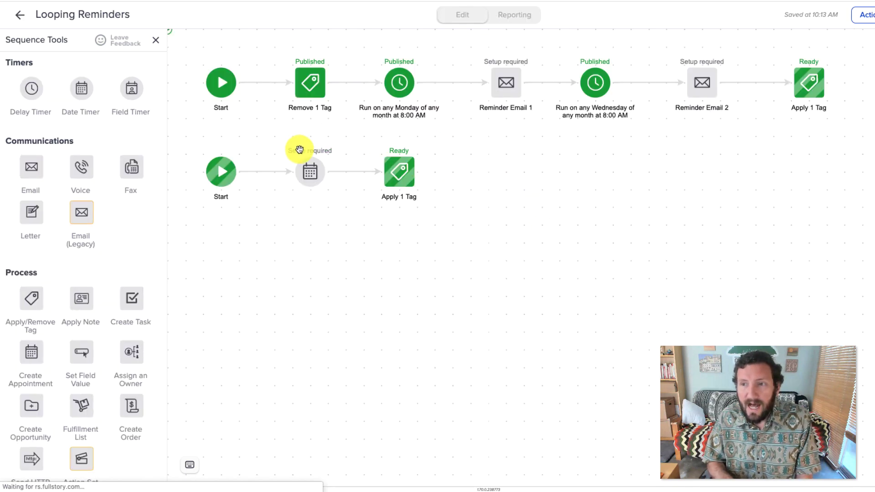
pyautogui.click(18, 16)
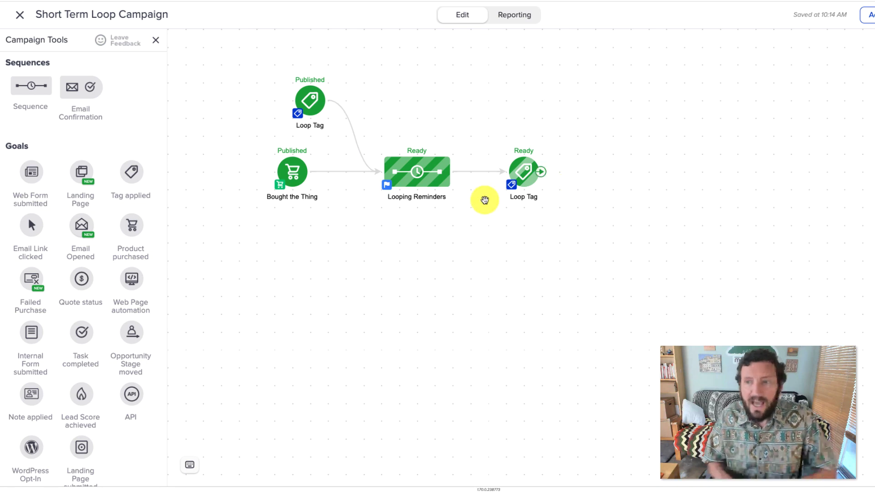
pyautogui.doubleClick(426, 171)
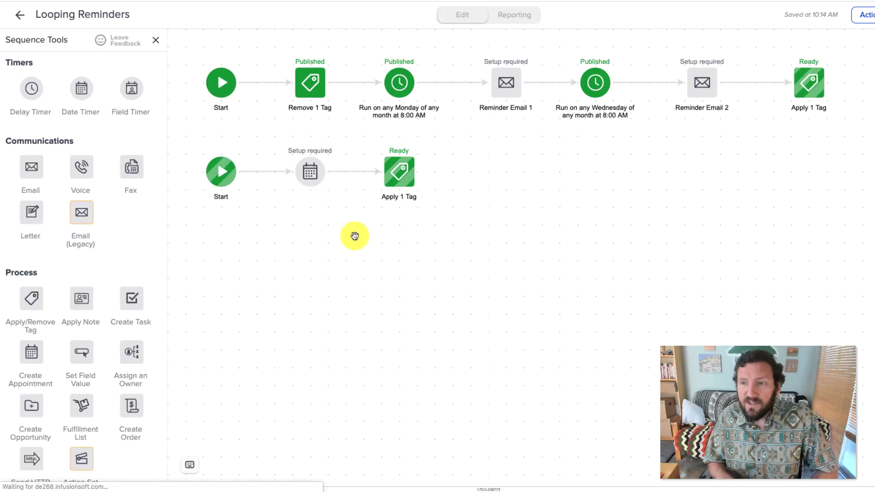
# Replace the second branch's date timer with a linked delay timer, then delete that too.
pyautogui.click(294, 156)
pyautogui.moveTo(32, 89); pyautogui.dragTo(291, 170)
pyautogui.moveTo(234, 172); pyautogui.dragTo(371, 171)
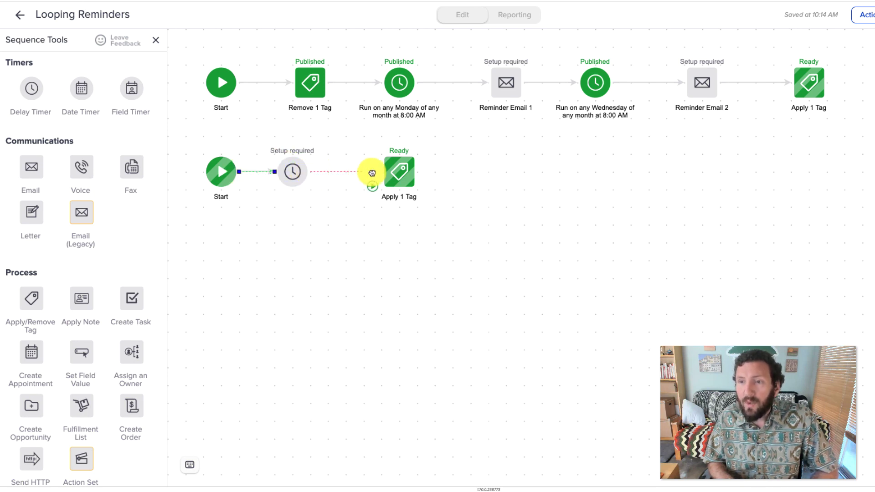
pyautogui.moveTo(301, 172); pyautogui.dragTo(320, 170)
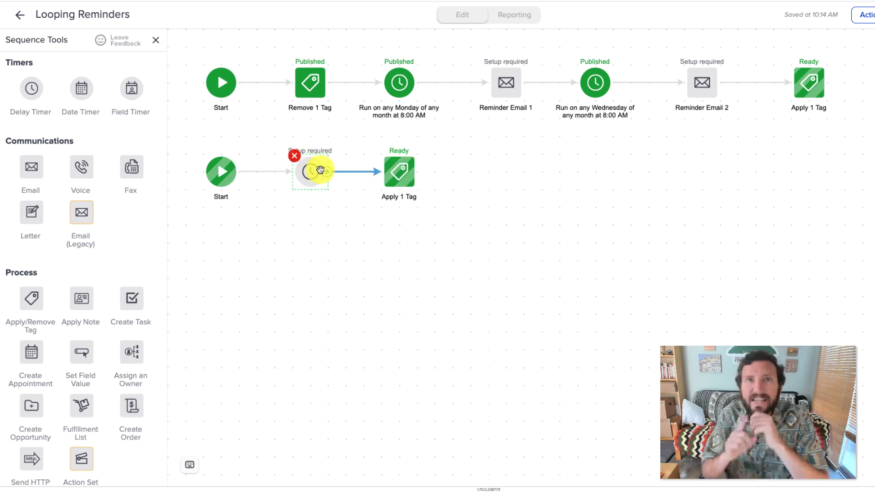
pyautogui.click(294, 156)
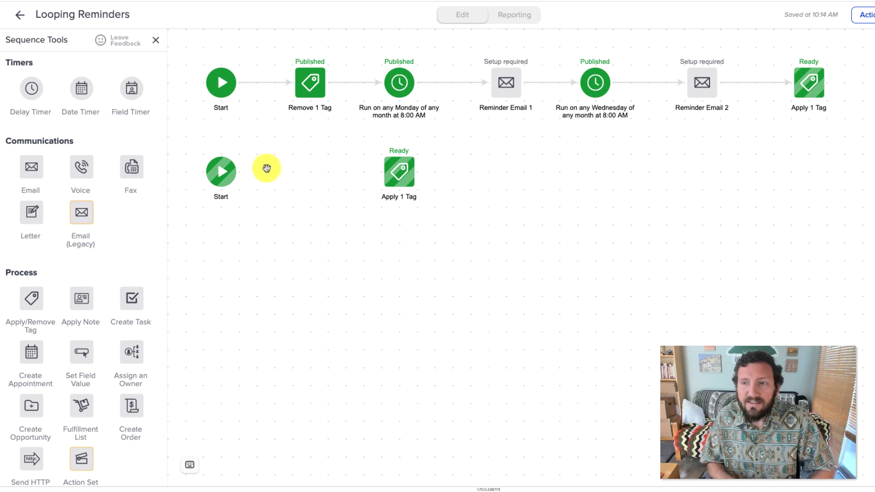
# Delete the second branch's Apply 1 Tag step and its Start node, confirming with OK.
pyautogui.click(400, 169)
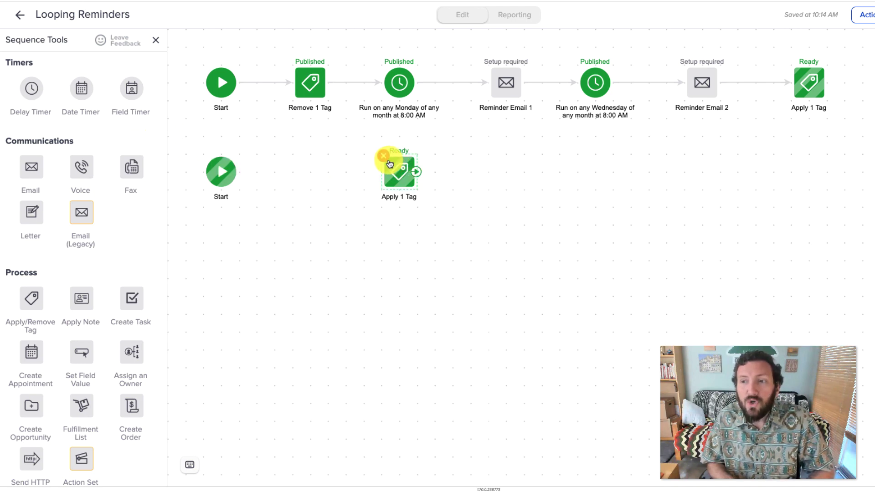
pyautogui.click(383, 156)
pyautogui.click(570, 32)
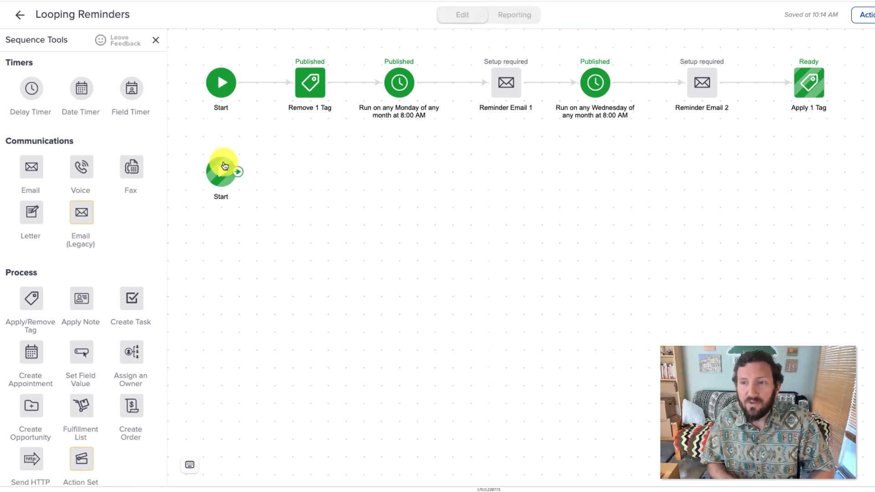
pyautogui.click(211, 169)
pyautogui.click(205, 155)
# Back on the campaign map, shift Looping Reminders and Loop Tag slightly rightward.
pyautogui.click(20, 14)
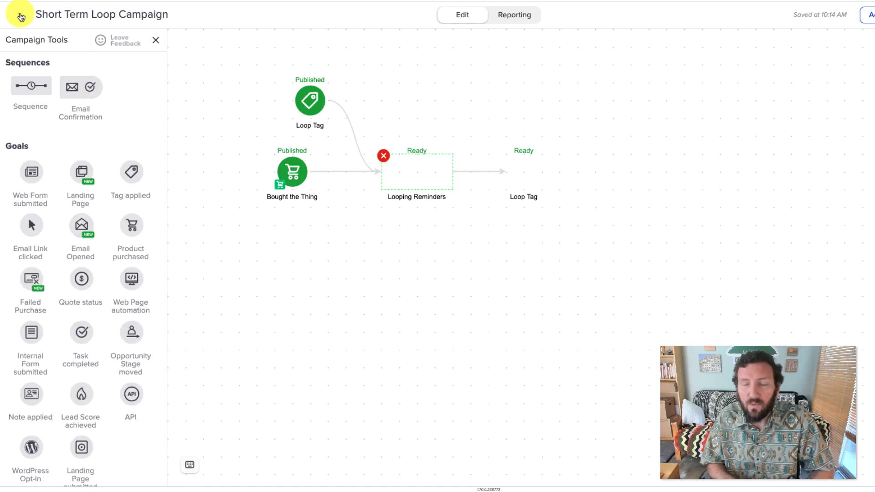
pyautogui.moveTo(601, 218); pyautogui.dragTo(385, 148)
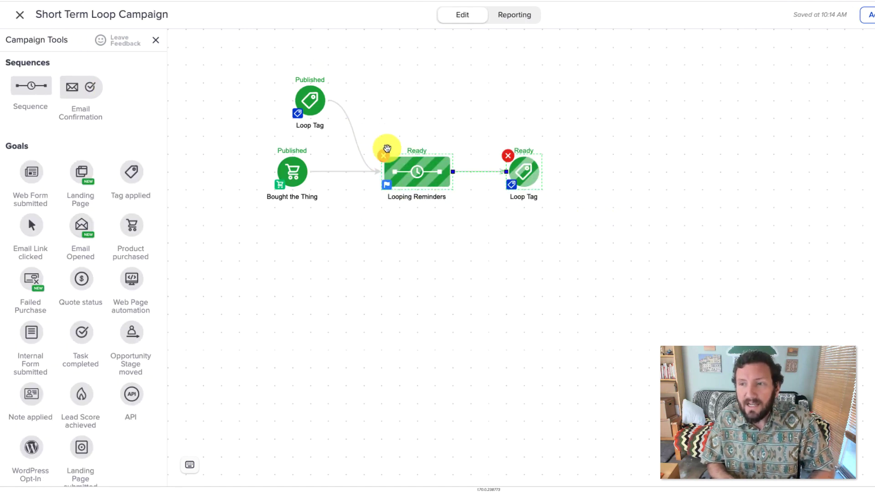
pyautogui.moveTo(431, 164); pyautogui.dragTo(434, 167)
pyautogui.click(437, 245)
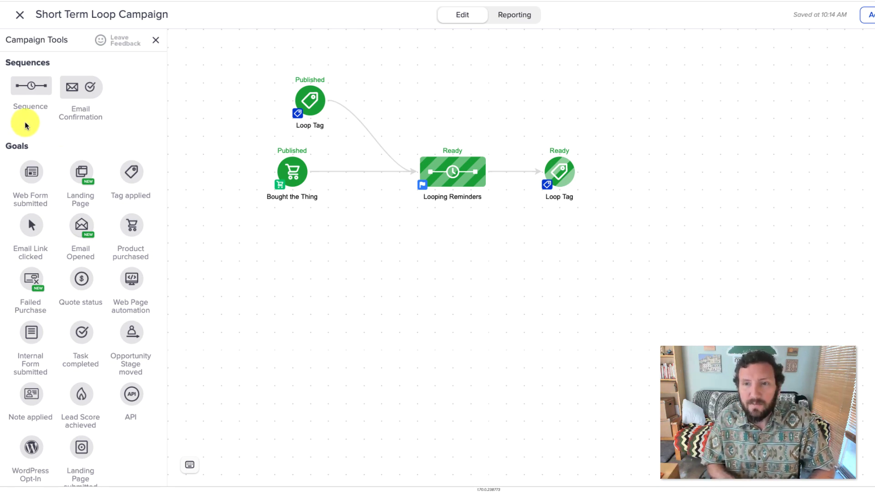
# Add a '6 Month Timer' sequence fed from Bought the Thing through a decision diamond.
pyautogui.moveTo(26, 86); pyautogui.dragTo(428, 230)
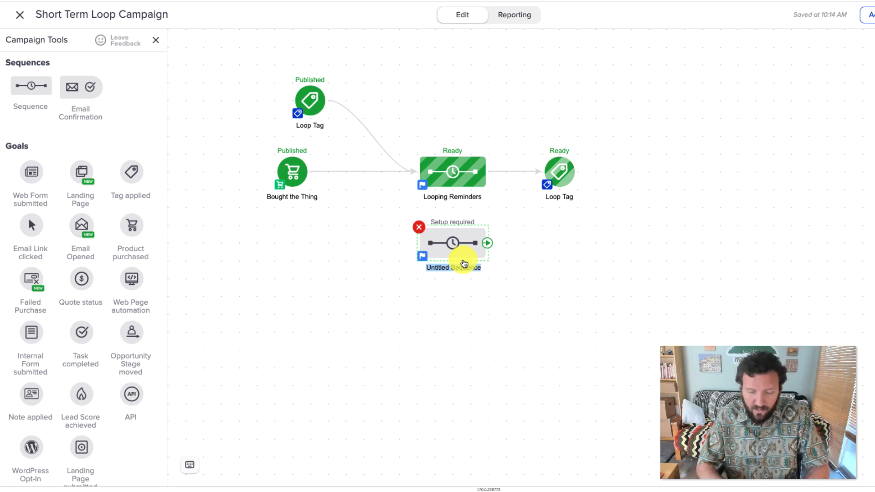
pyautogui.write('6 Month Timer')
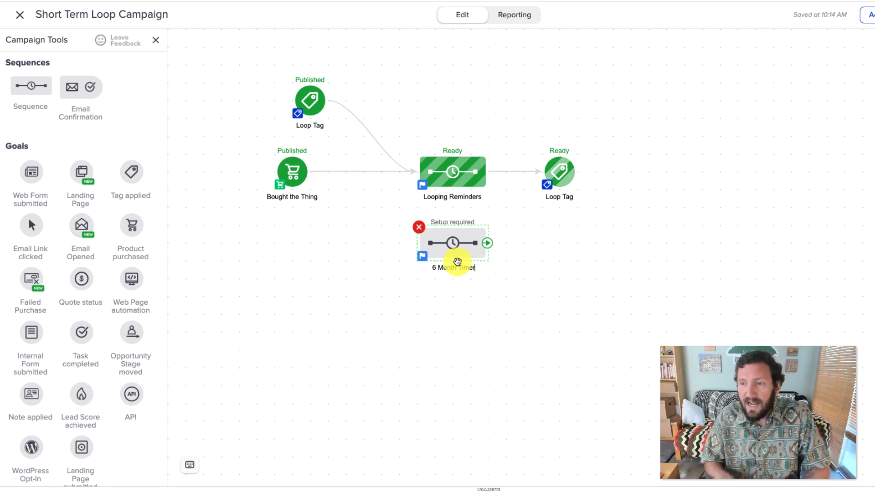
pyautogui.moveTo(302, 172); pyautogui.dragTo(436, 246)
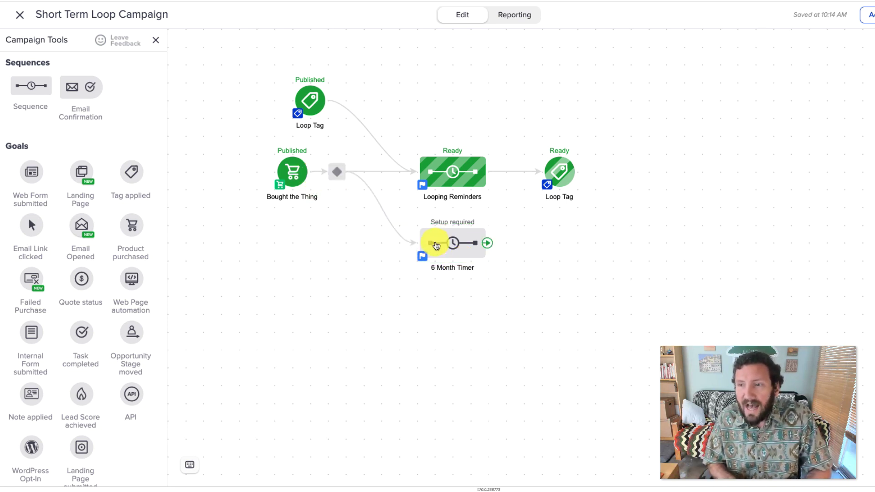
pyautogui.moveTo(336, 174); pyautogui.dragTo(354, 174)
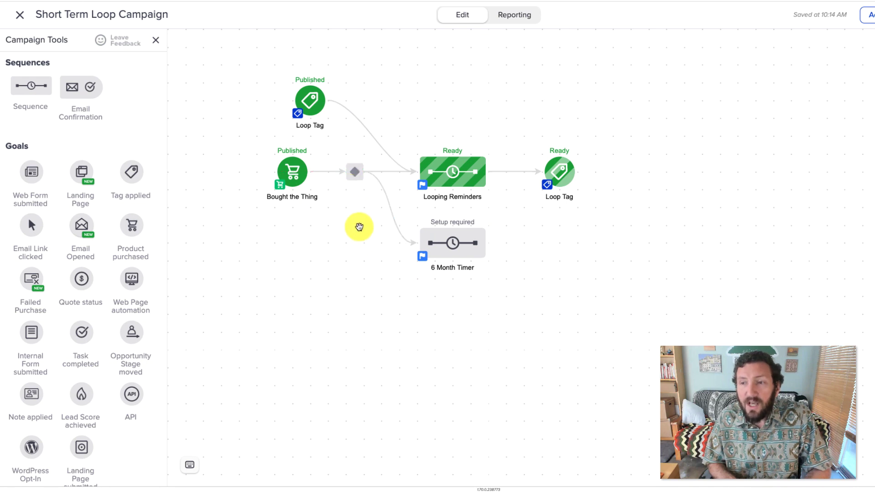
pyautogui.doubleClick(357, 175)
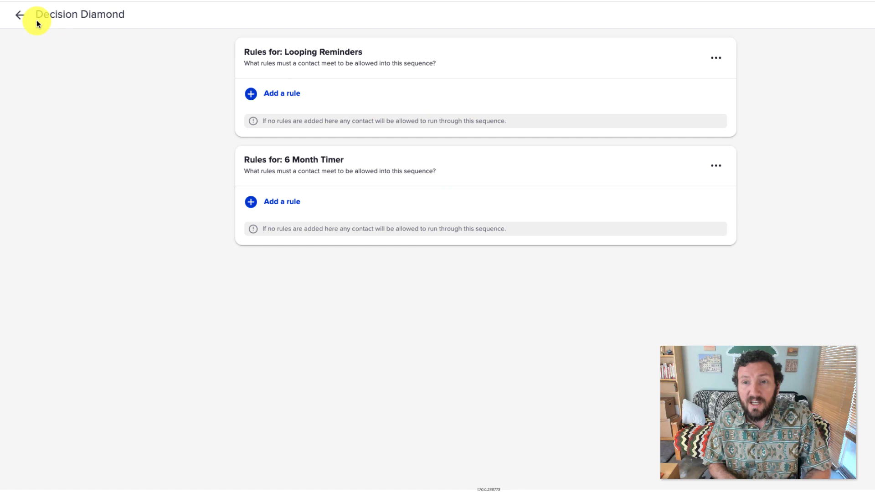
pyautogui.click(20, 17)
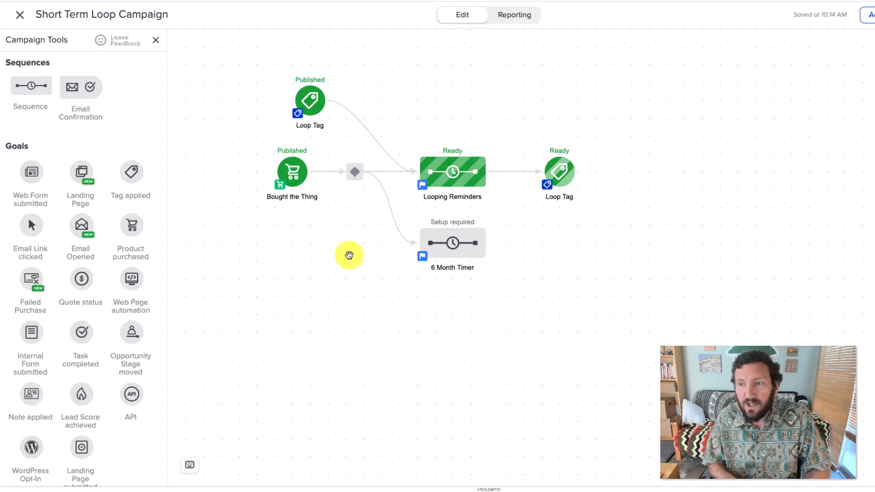
# In 6 Month Timer, add a delay timer waiting 6 months, running any day at any time.
pyautogui.doubleClick(462, 243)
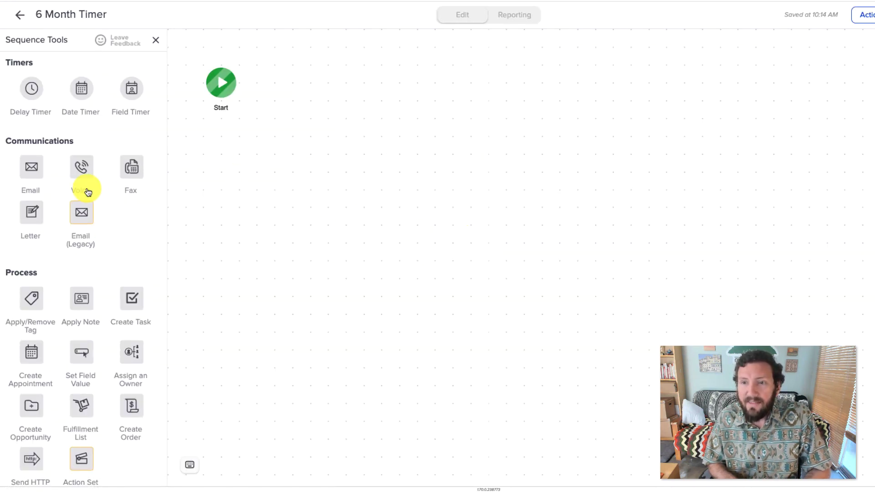
pyautogui.moveTo(31, 88); pyautogui.dragTo(284, 76)
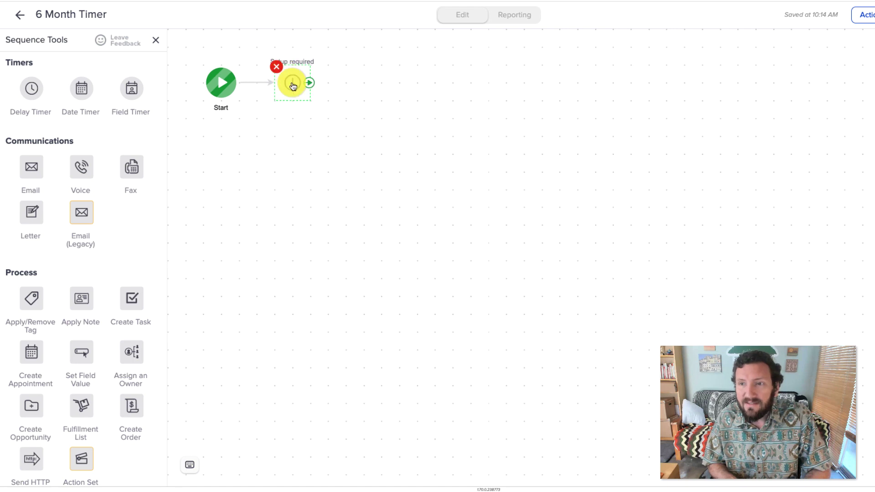
pyautogui.click(292, 86)
pyautogui.click(316, 230)
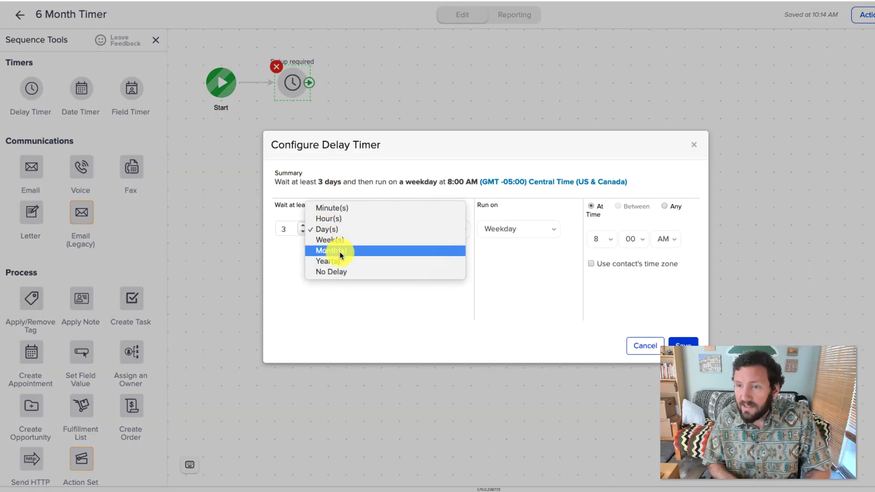
pyautogui.click(334, 251)
pyautogui.click(303, 225)
pyautogui.click(303, 225)
pyautogui.click(303, 225)
pyautogui.click(303, 225)
pyautogui.click(303, 225)
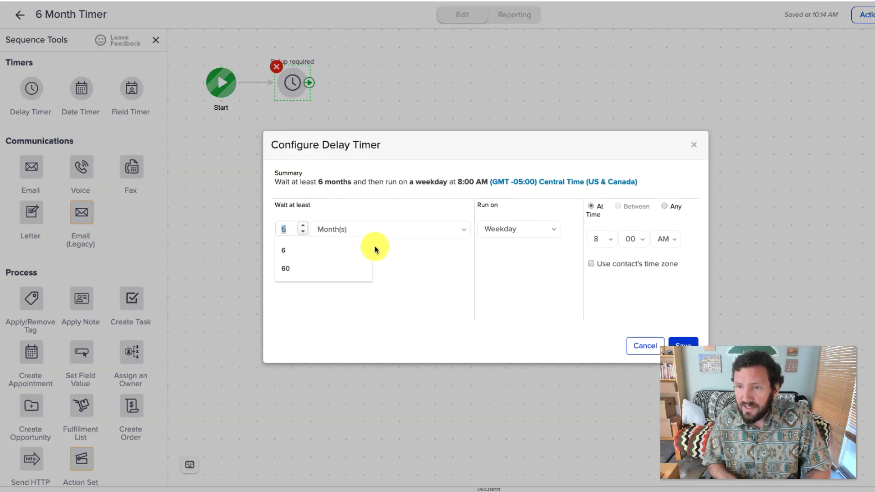
pyautogui.click(515, 228)
pyautogui.click(527, 216)
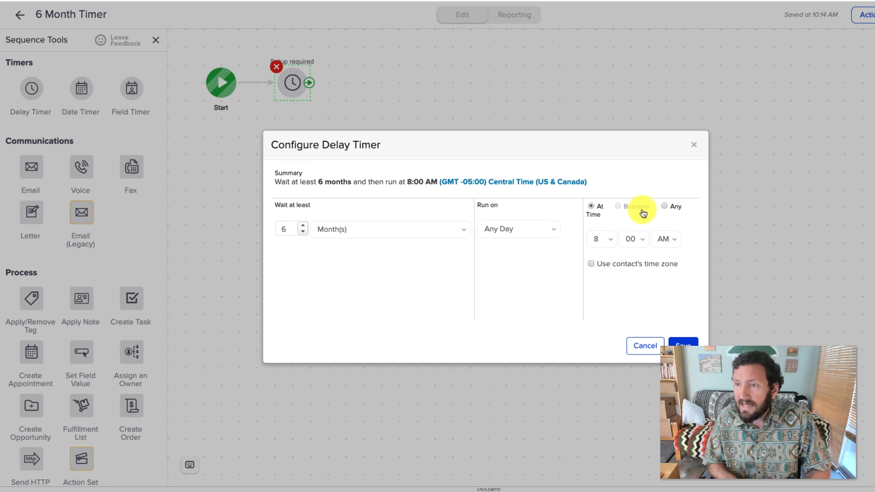
pyautogui.click(664, 205)
pyautogui.click(683, 344)
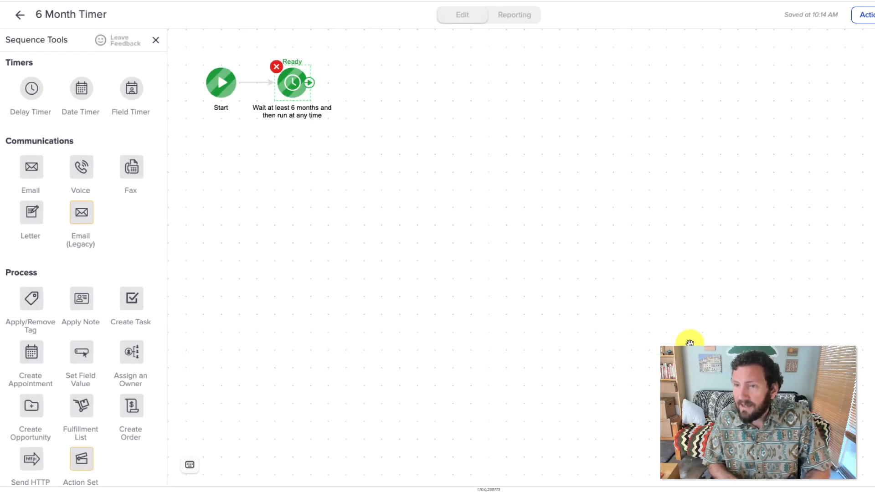
# Add a tag step after the timer that applies the Conclusion Tag, and save it.
pyautogui.moveTo(31, 298); pyautogui.dragTo(383, 79)
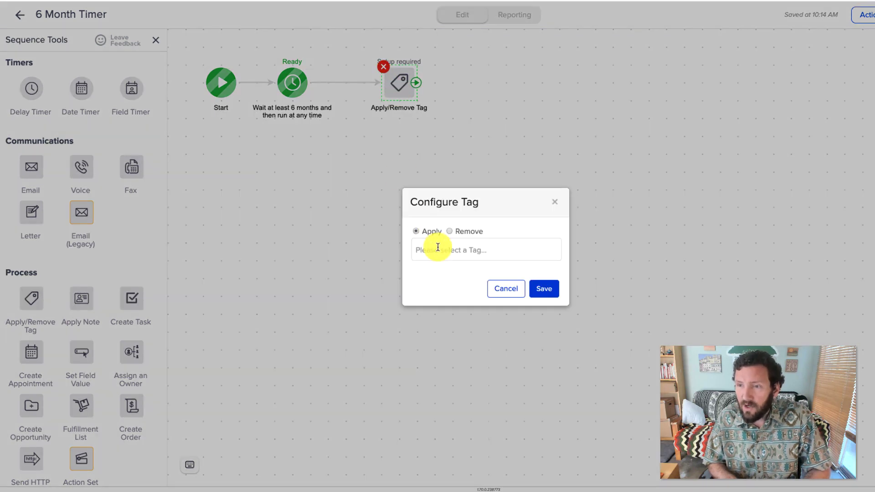
pyautogui.click(438, 247)
pyautogui.write('Conclu')
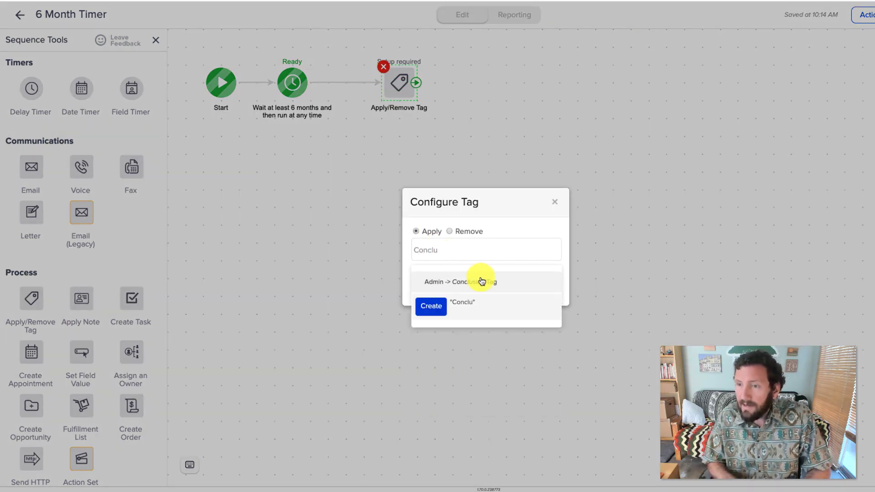
pyautogui.click(482, 281)
pyautogui.click(545, 294)
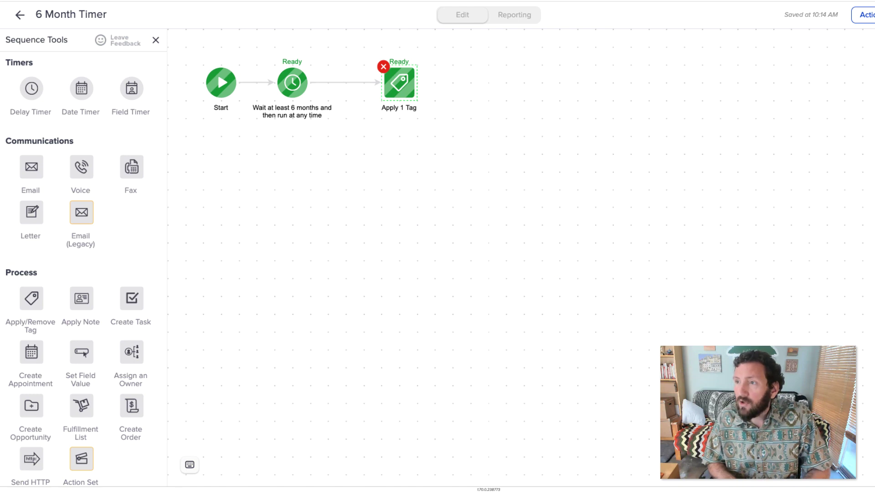
pyautogui.click(20, 14)
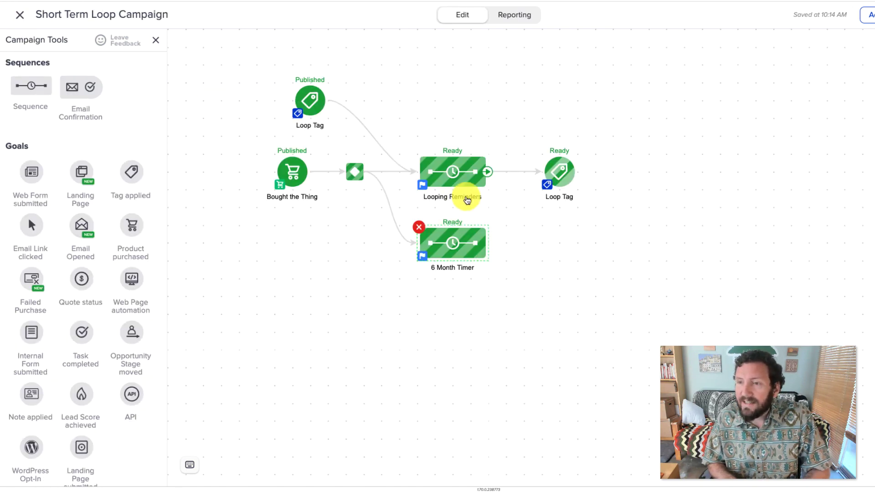
pyautogui.moveTo(486, 244); pyautogui.dragTo(551, 184)
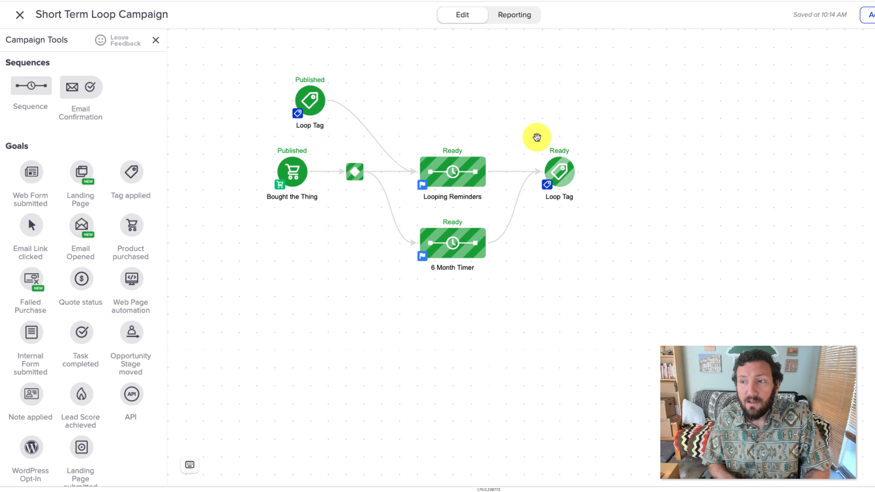
pyautogui.moveTo(537, 137); pyautogui.dragTo(597, 210)
pyautogui.moveTo(514, 284); pyautogui.dragTo(362, 200)
pyautogui.click(561, 175)
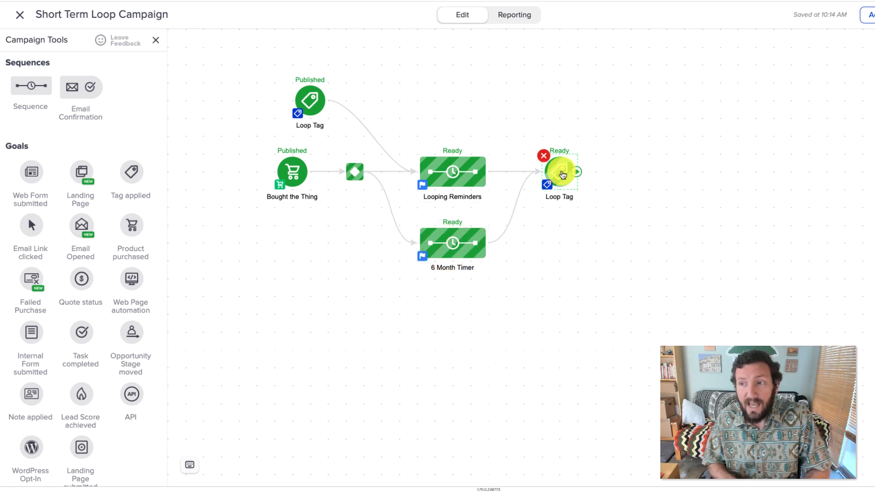
pyautogui.doubleClick(563, 175)
pyautogui.click(499, 240)
pyautogui.click(588, 294)
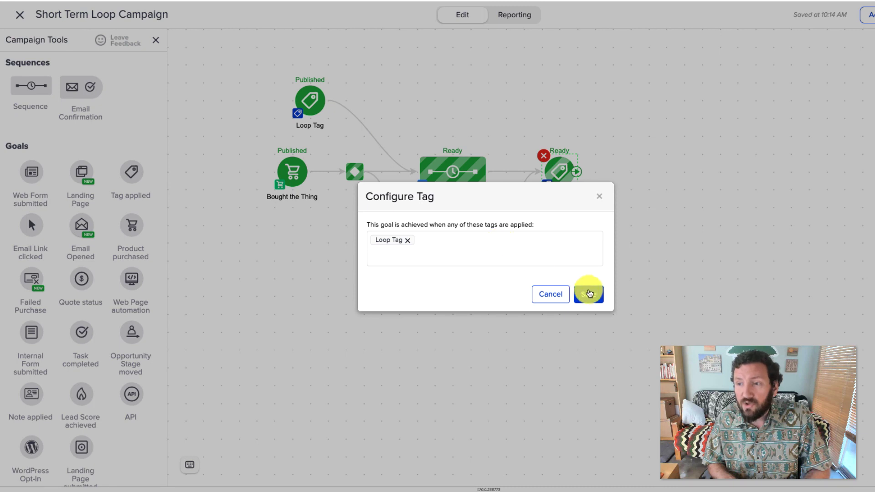
pyautogui.click(518, 201)
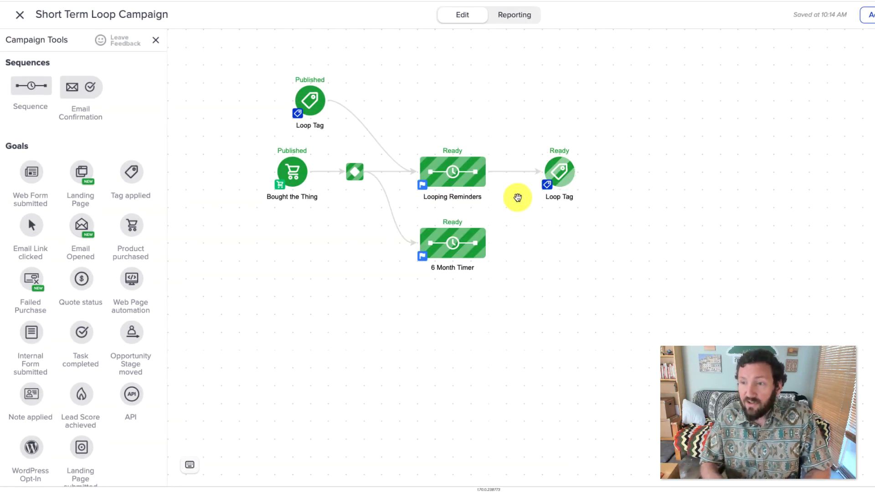
# Add a Tag applied goal set to Conclusion Tag, fed by 6 Month Timer and Looping Reminders.
pyautogui.moveTo(131, 176); pyautogui.dragTo(557, 227)
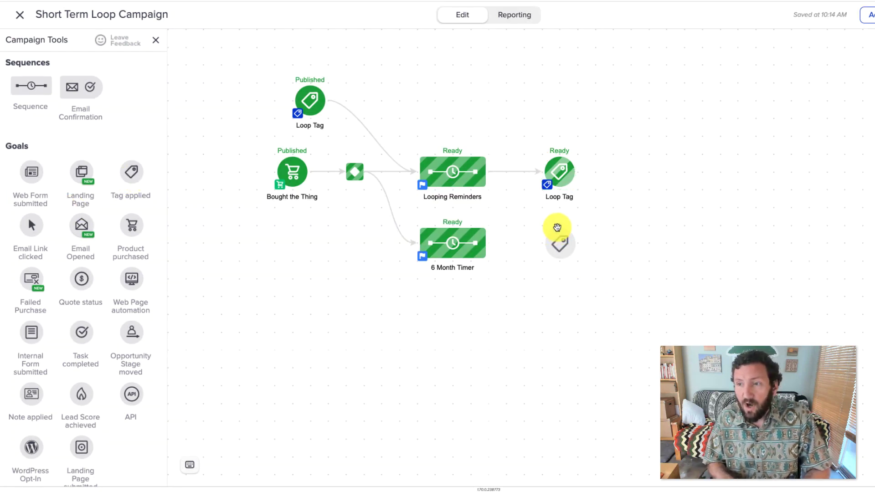
pyautogui.moveTo(489, 243); pyautogui.dragTo(543, 241)
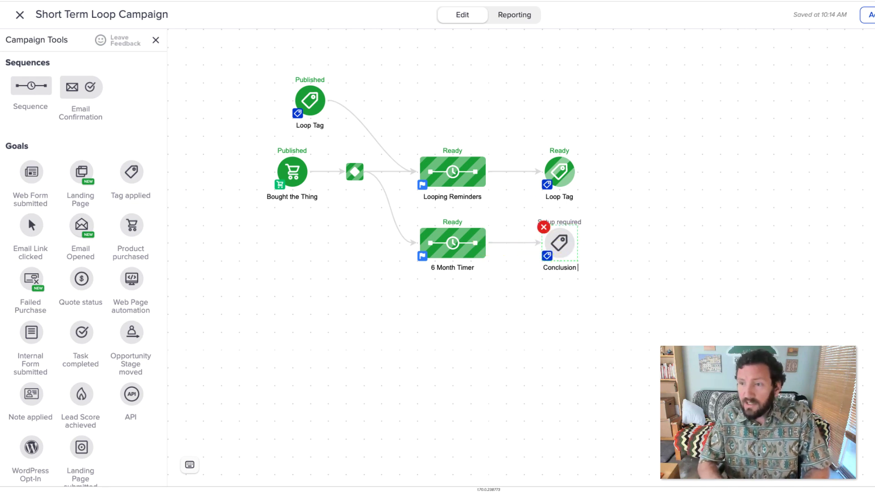
pyautogui.doubleClick(561, 246)
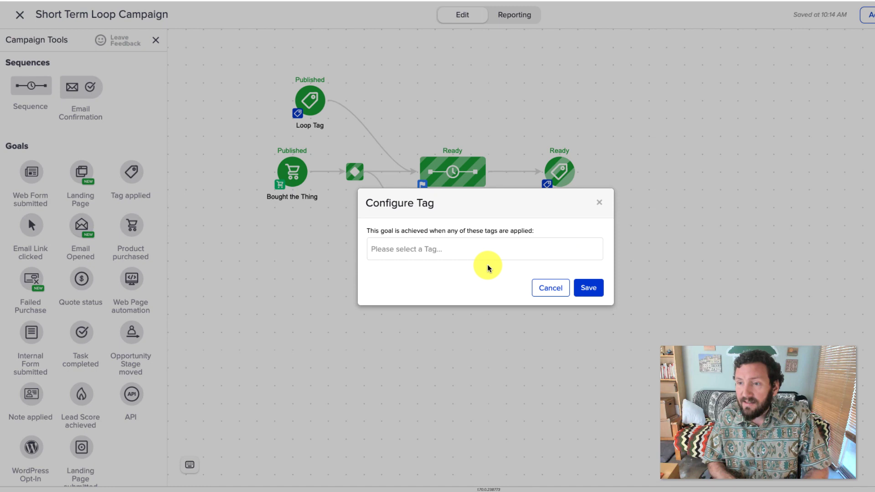
pyautogui.click(486, 254)
pyautogui.write('Conclu')
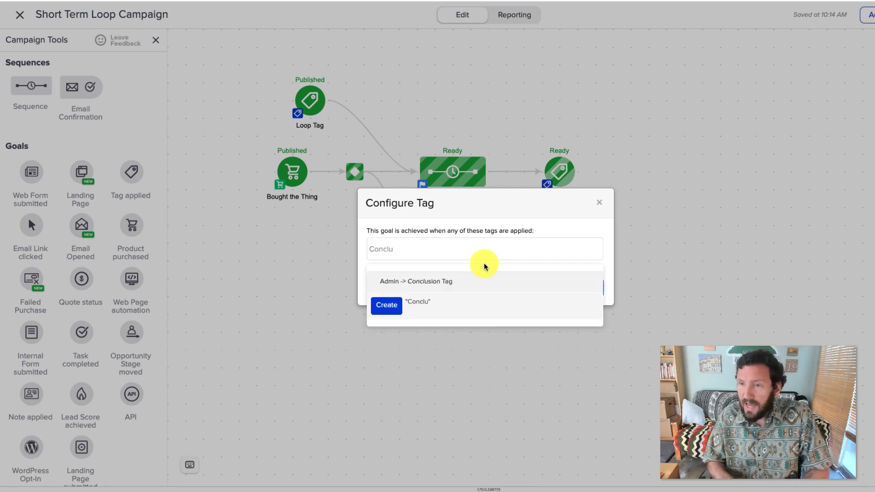
pyautogui.click(486, 281)
pyautogui.click(588, 295)
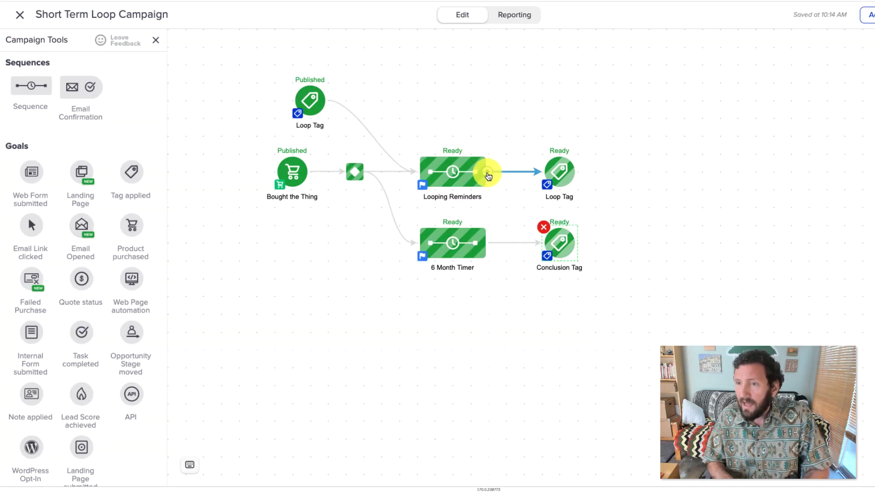
pyautogui.moveTo(487, 174); pyautogui.dragTo(557, 241)
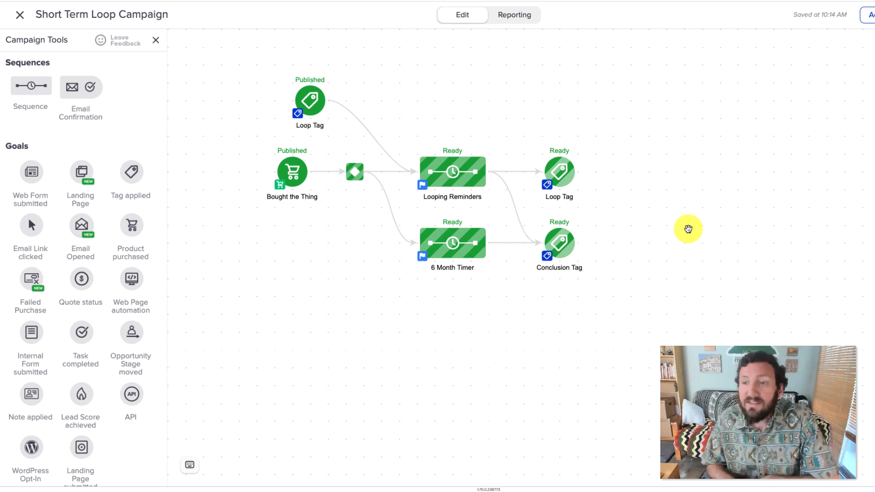
pyautogui.moveTo(672, 230); pyautogui.dragTo(644, 226)
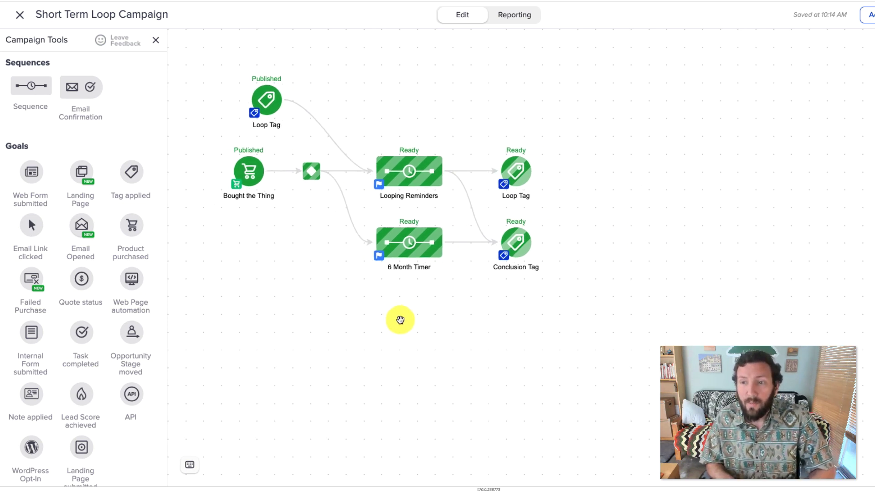
pyautogui.moveTo(209, 74); pyautogui.dragTo(568, 204)
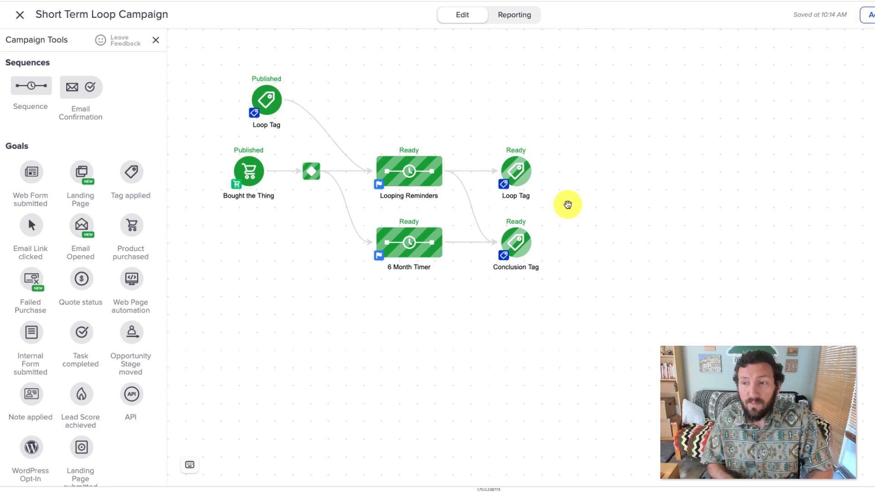
pyautogui.moveTo(332, 307); pyautogui.dragTo(563, 206)
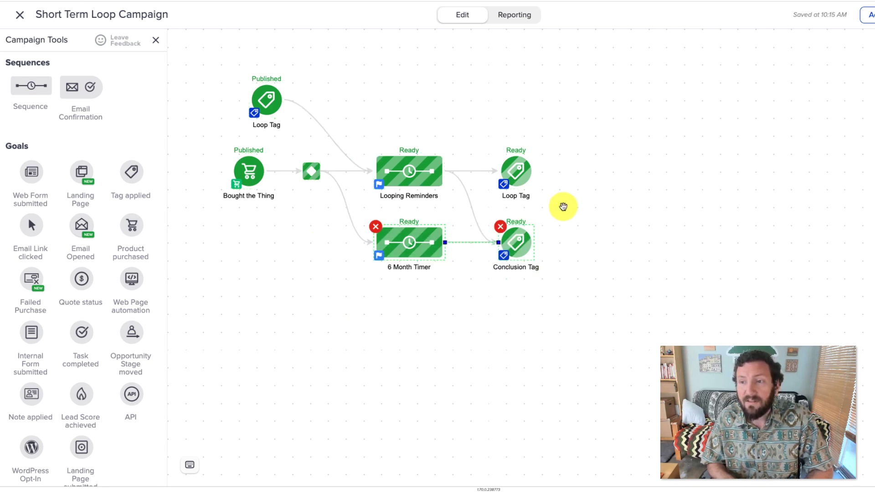
pyautogui.click(591, 225)
pyautogui.moveTo(206, 137); pyautogui.dragTo(292, 220)
pyautogui.click(318, 219)
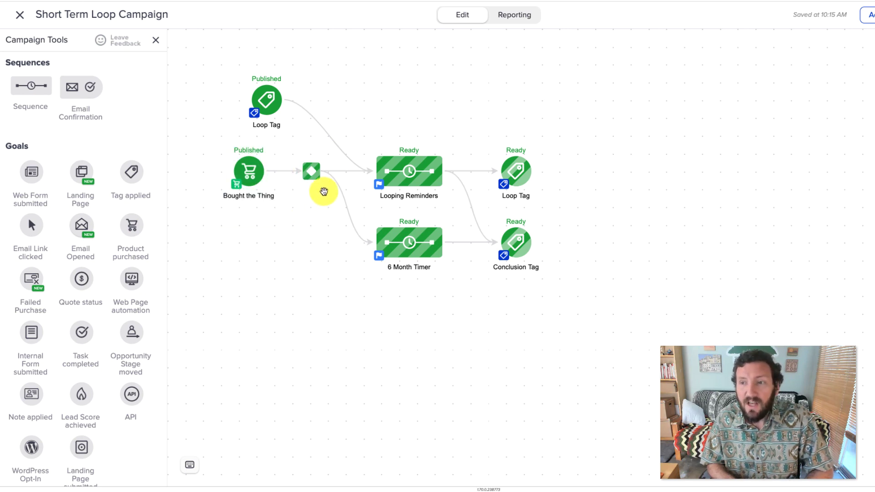
pyautogui.moveTo(357, 136); pyautogui.dragTo(463, 279)
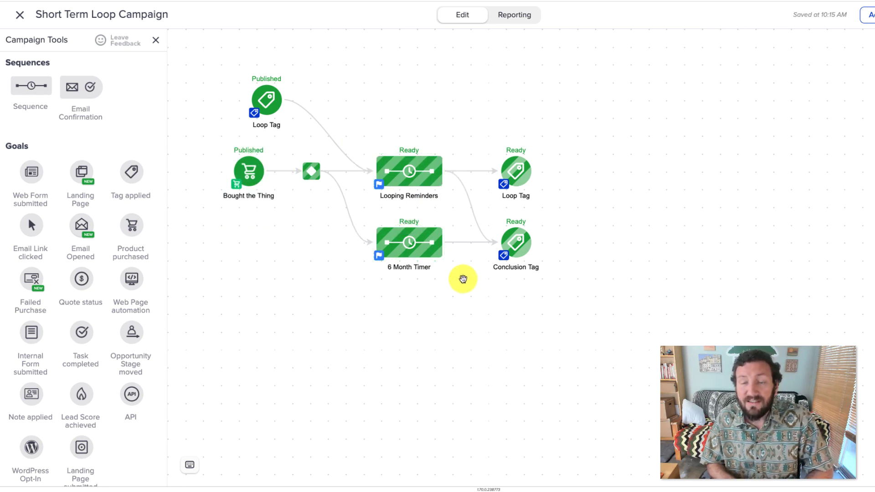
pyautogui.click(406, 168)
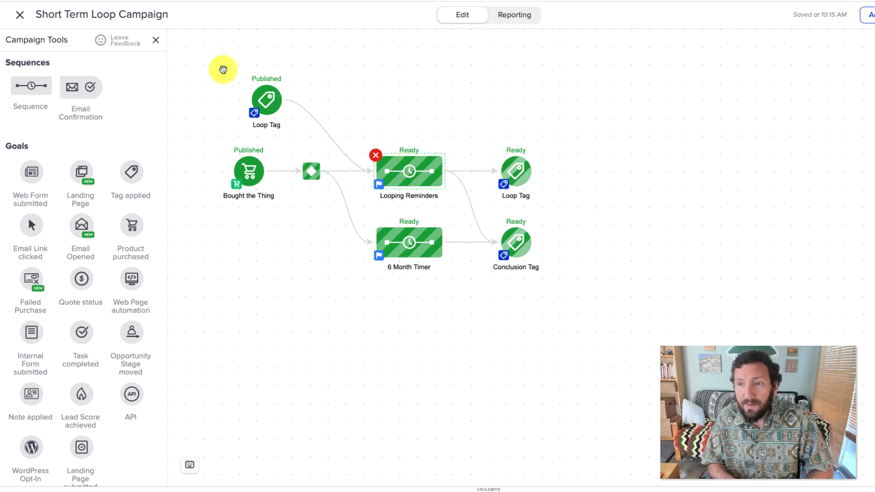
pyautogui.doubleClick(423, 176)
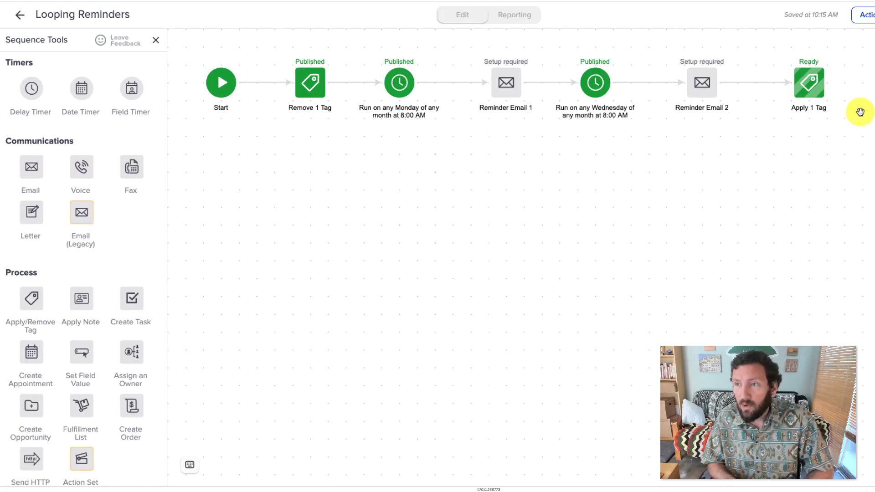
pyautogui.click(20, 15)
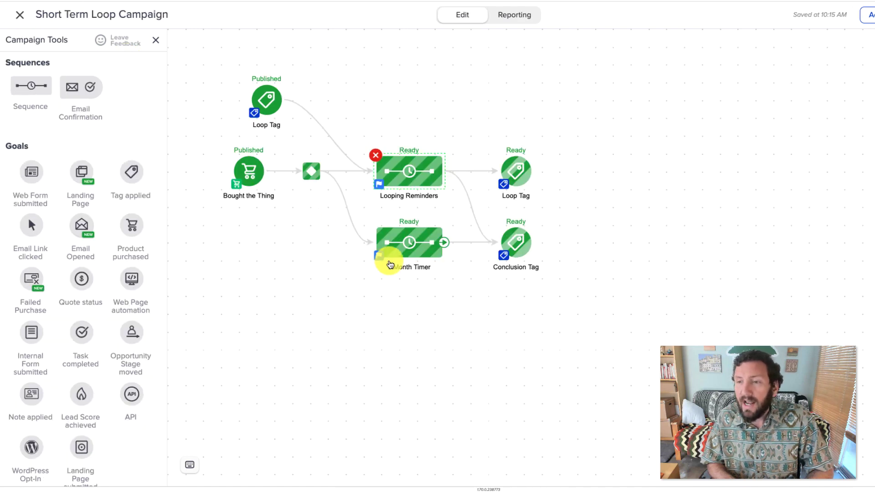
pyautogui.click(392, 255)
pyautogui.doubleClick(407, 239)
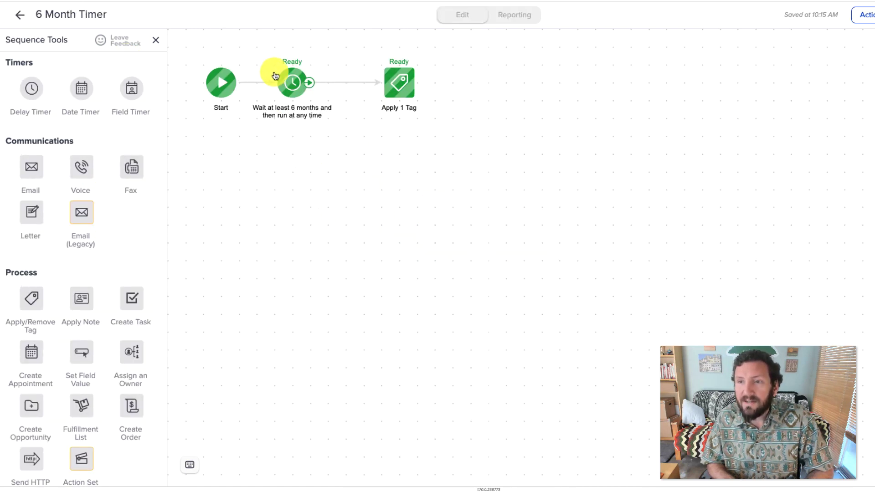
pyautogui.moveTo(308, 89); pyautogui.dragTo(310, 86)
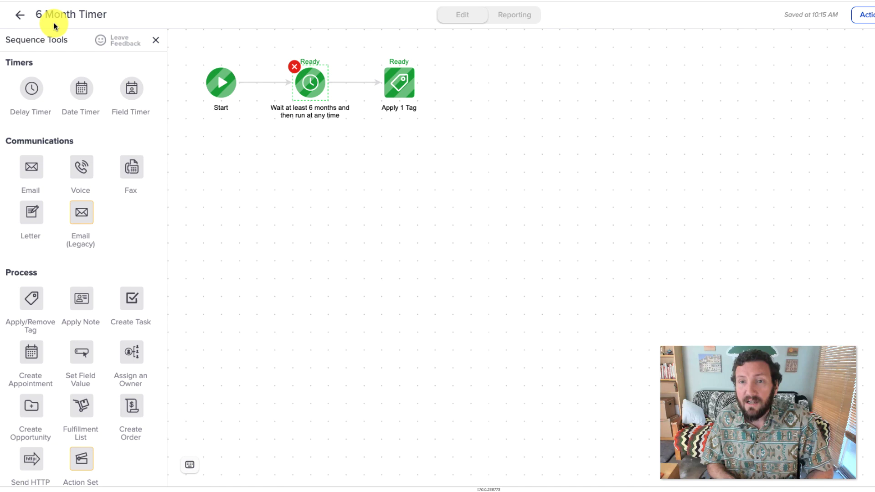
pyautogui.click(18, 16)
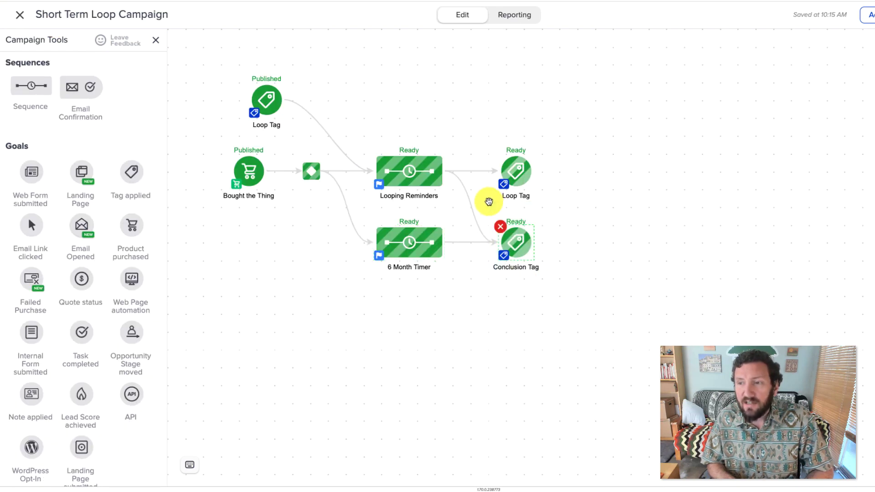
# Marquee-select every goal and sequence on the Short Term Loop Campaign canvas.
pyautogui.moveTo(629, 296); pyautogui.dragTo(176, 62)
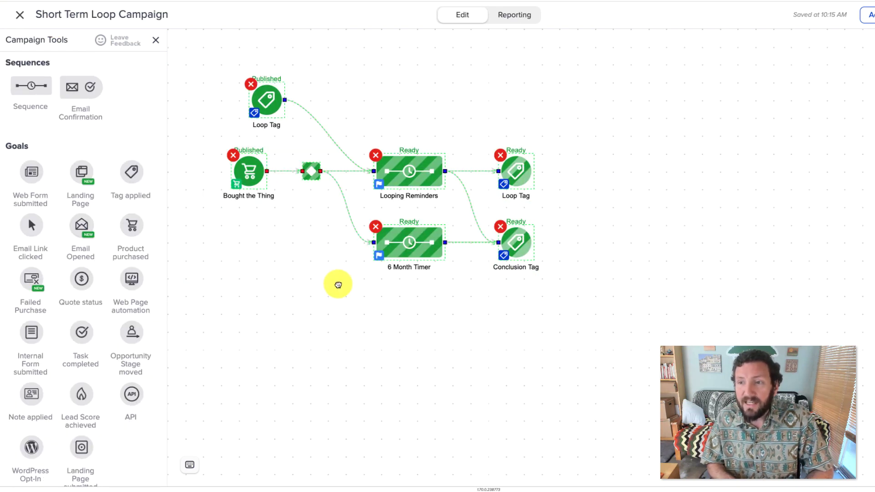